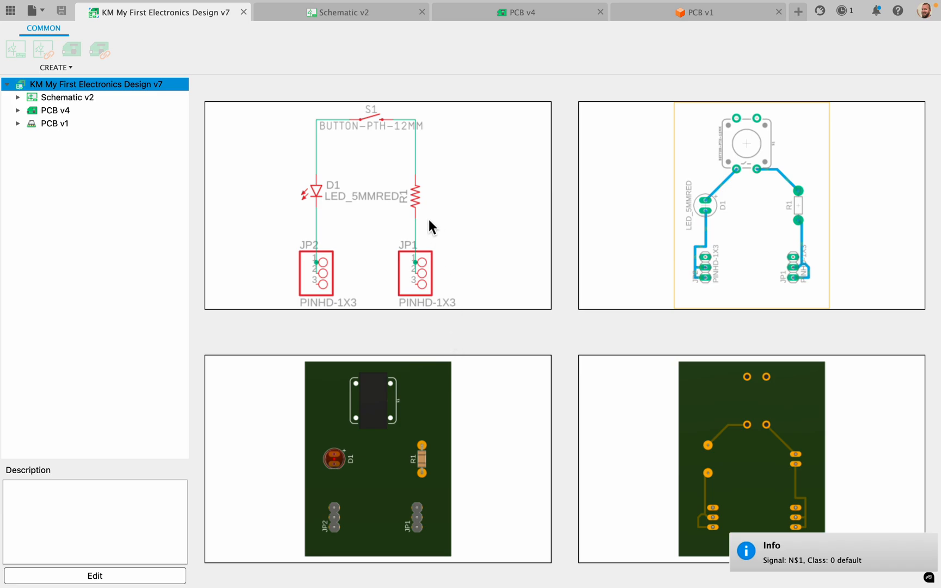
Browse the project data into the teacher's folder under Student Folders and open its Electronics folder.
click(11, 10)
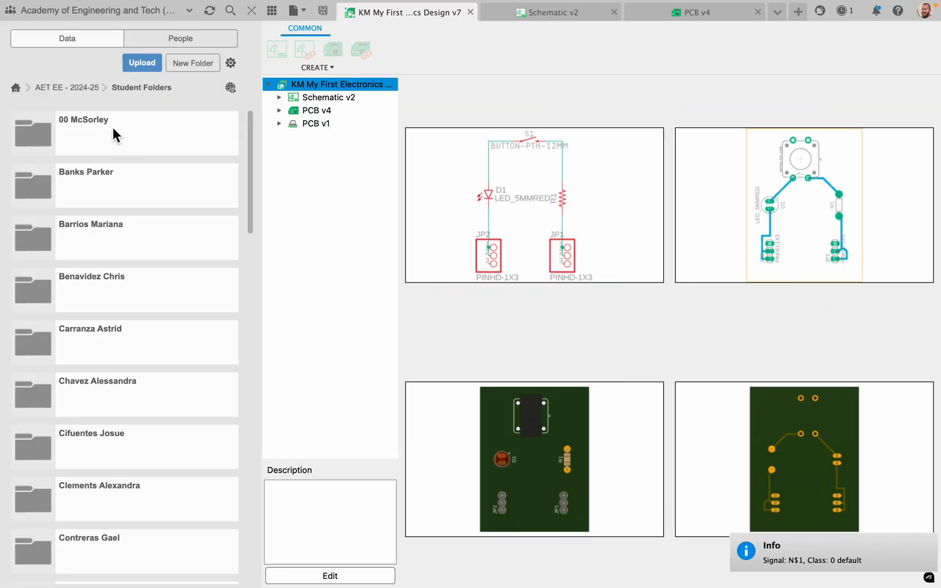
click(112, 127)
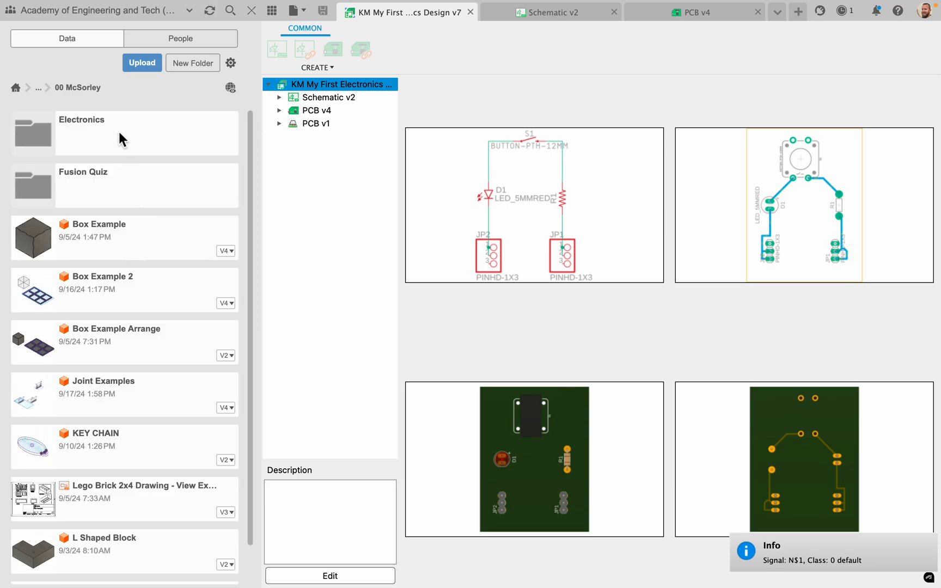
click(118, 133)
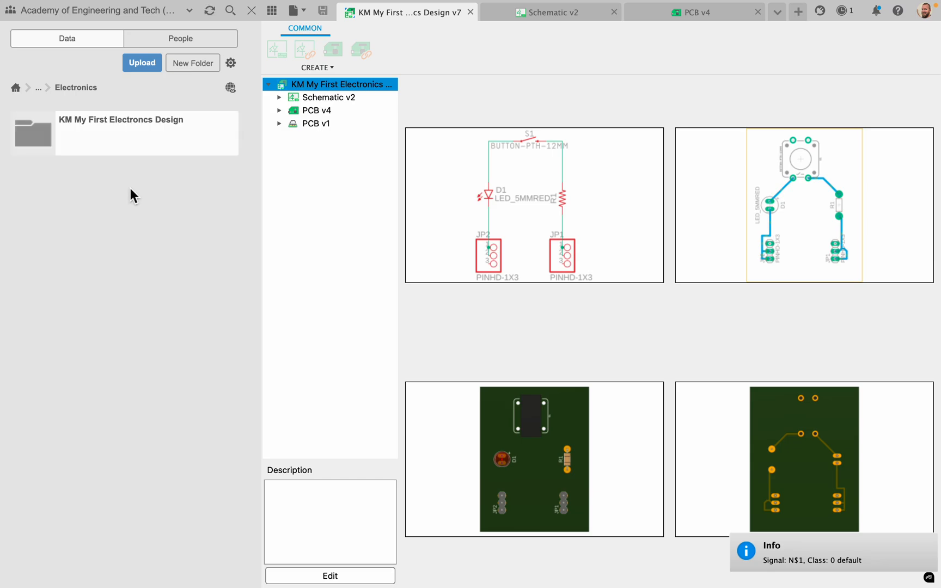
Create a folder named Electronics Tutorial inside the Electronics folder and open it.
click(189, 64)
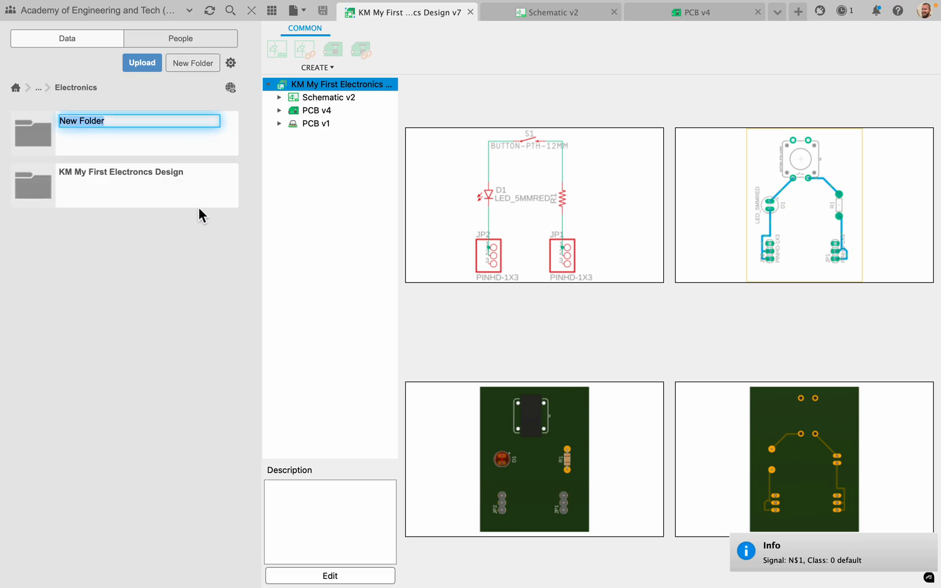
text(Ex)
key(BackSpace)
text(lectronics Tutorial)
key(Return)
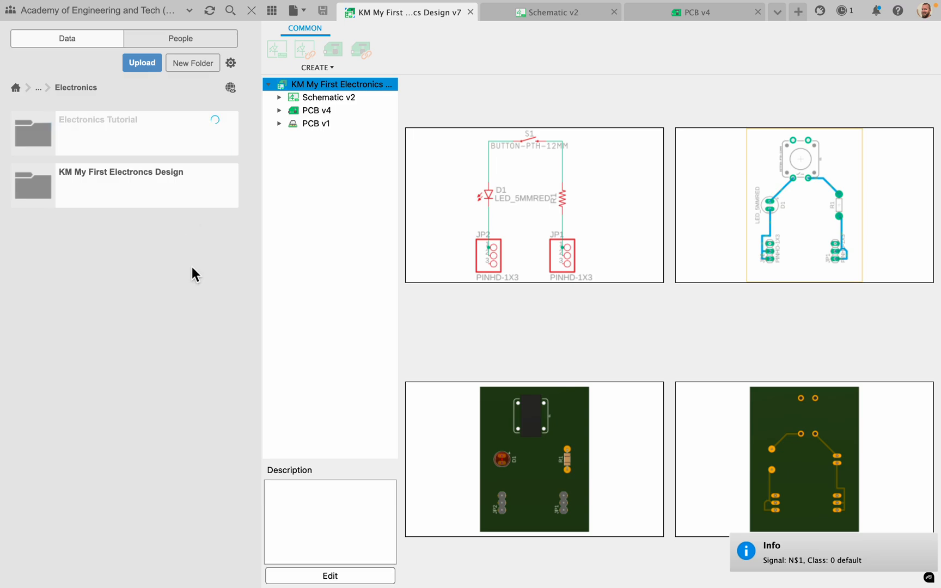
click(119, 137)
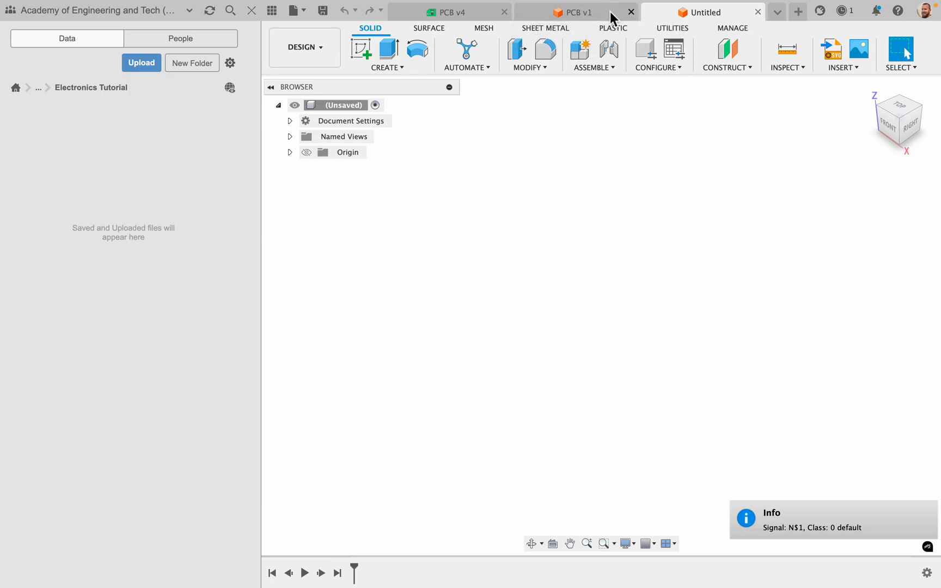
Close the previously open electronics design, schematic and PCB documents, keeping only the untitled design.
click(631, 11)
click(631, 12)
click(630, 12)
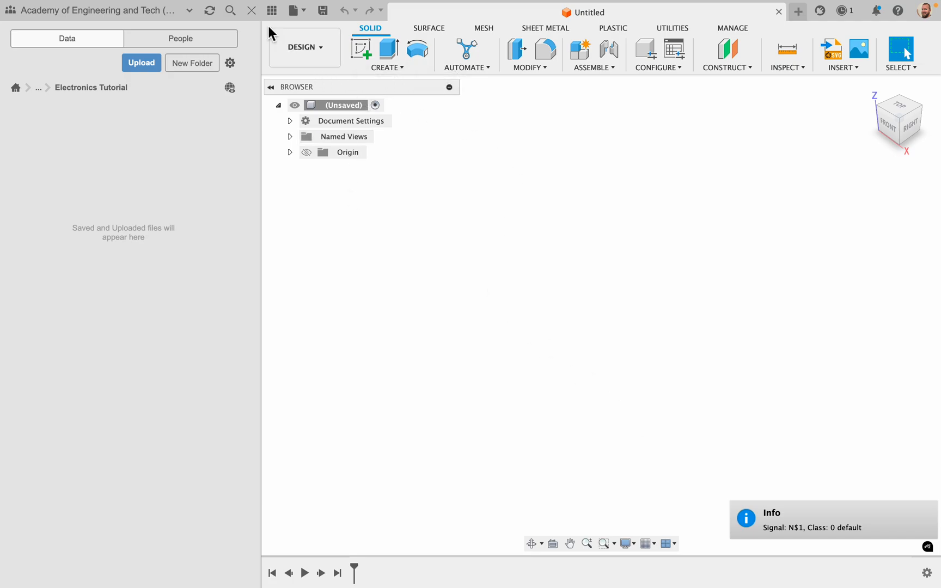
Create a new electronics design and save it as Electronics Design in the Electronics Tutorial folder.
click(302, 11)
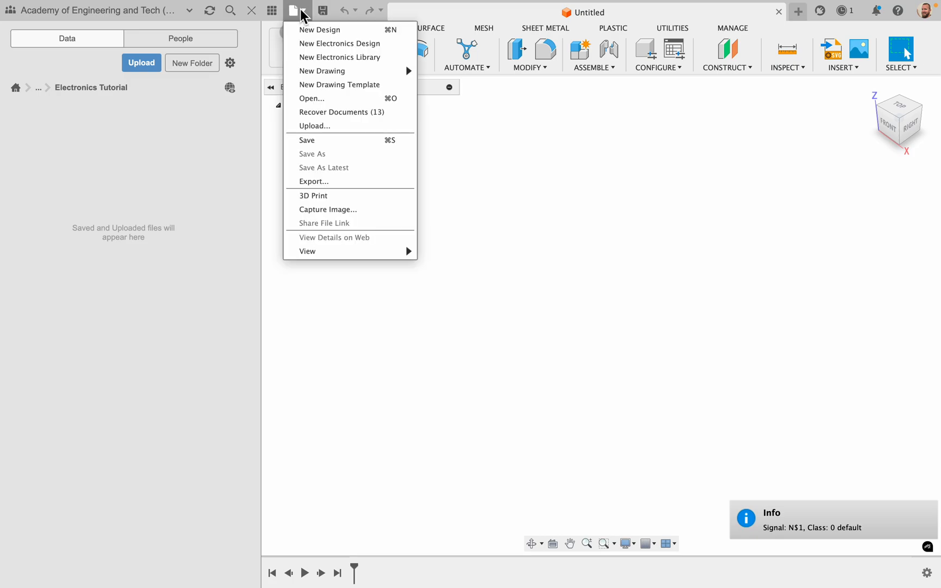
click(326, 44)
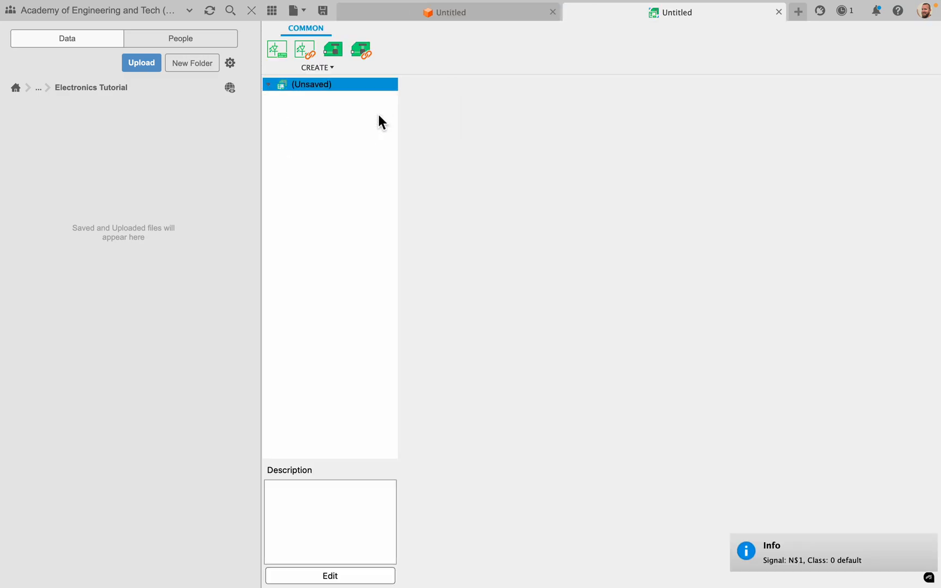
click(251, 10)
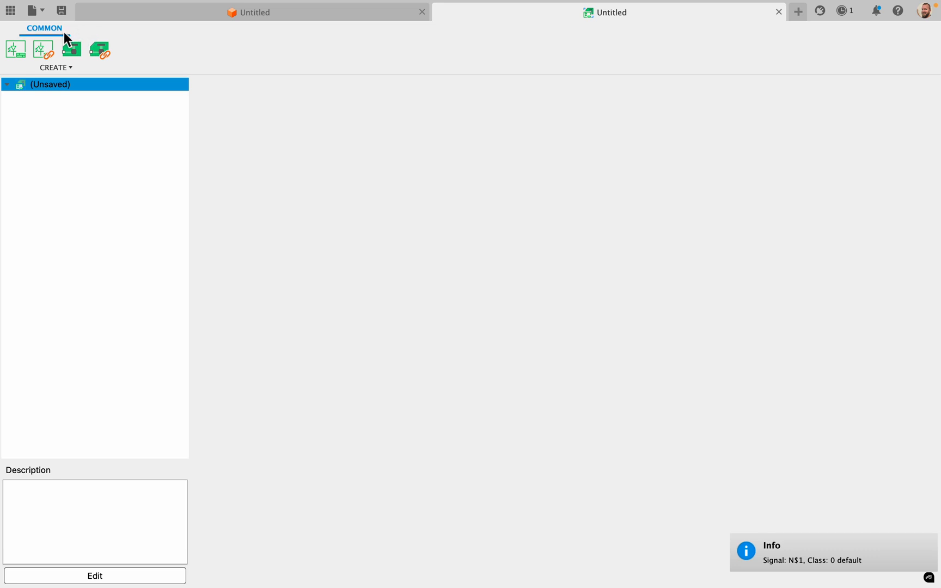
click(61, 11)
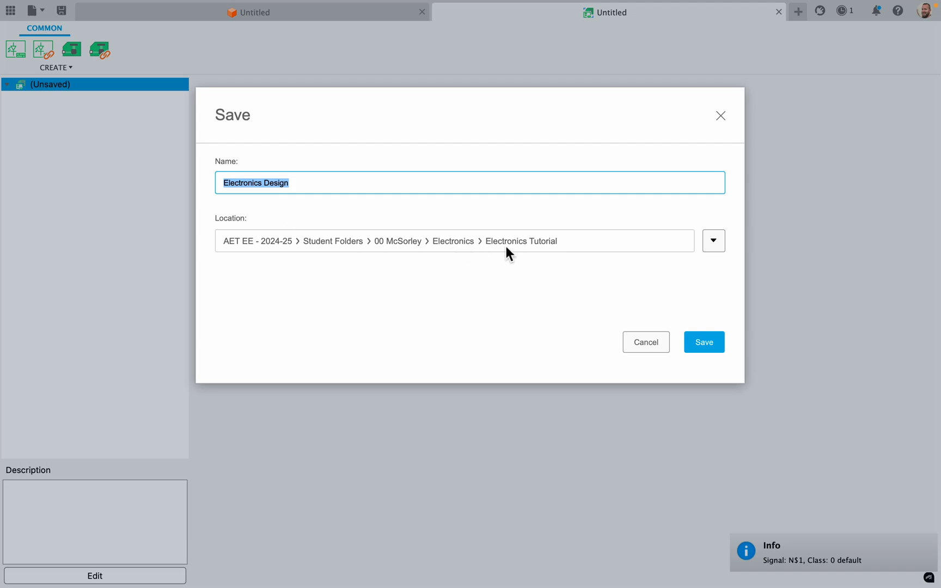
click(701, 342)
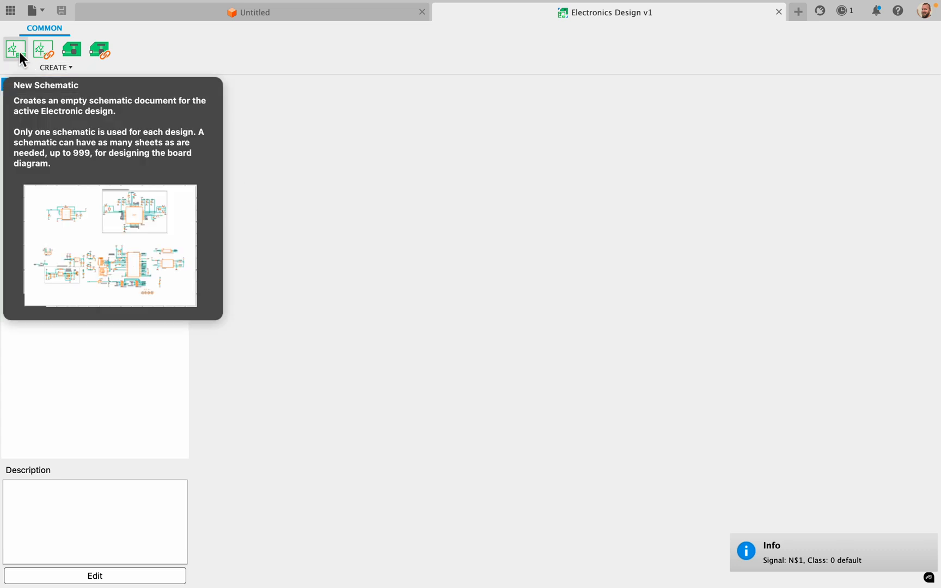
Add a new schematic to the electronics design and save it as Schematic in the Electronics Tutorial folder.
click(19, 51)
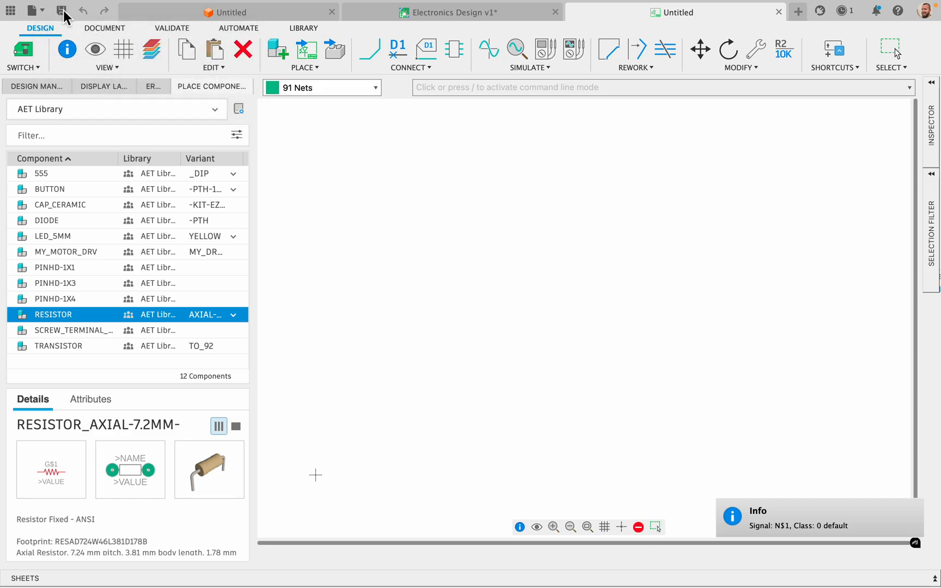
click(61, 11)
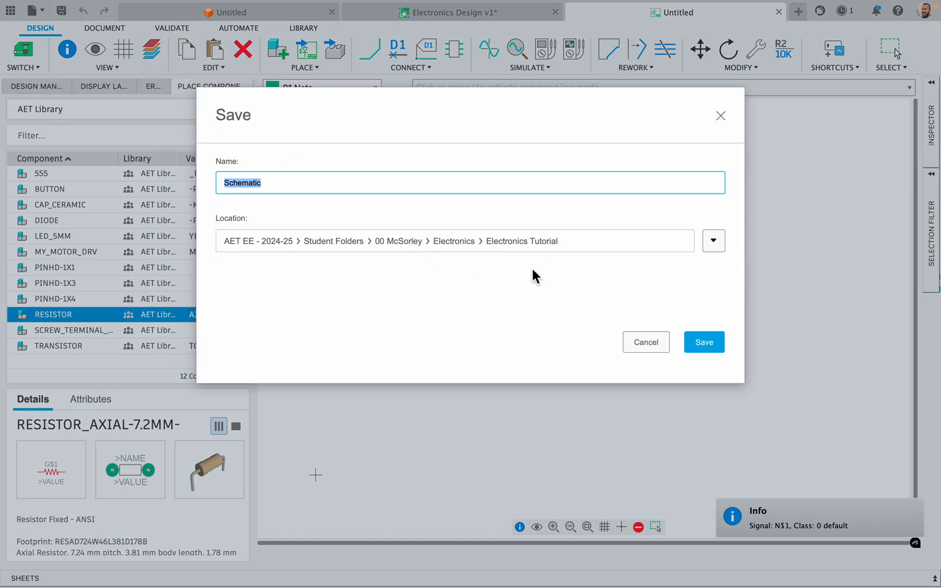
click(707, 344)
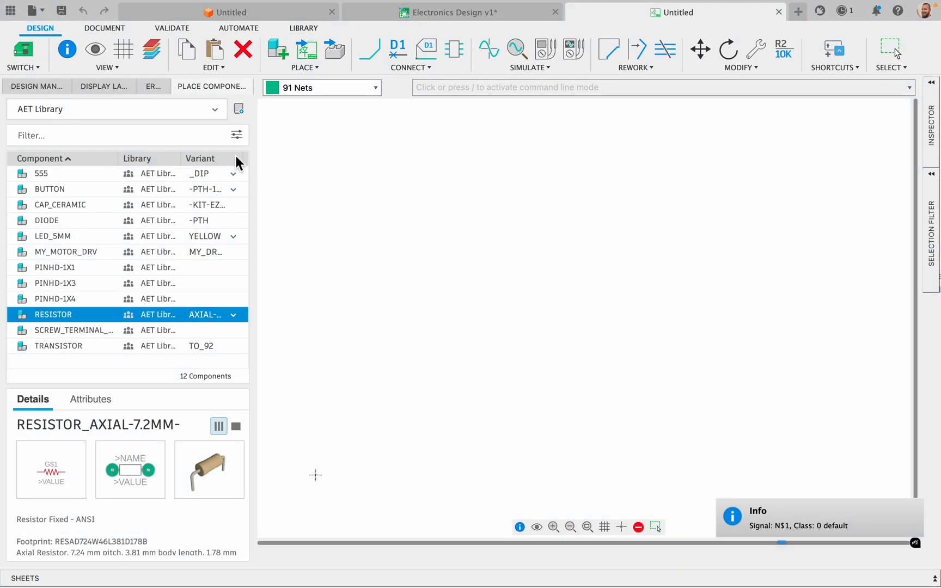
Choose AET Library v67 as the component source and turn on the schematic's grid display.
click(215, 109)
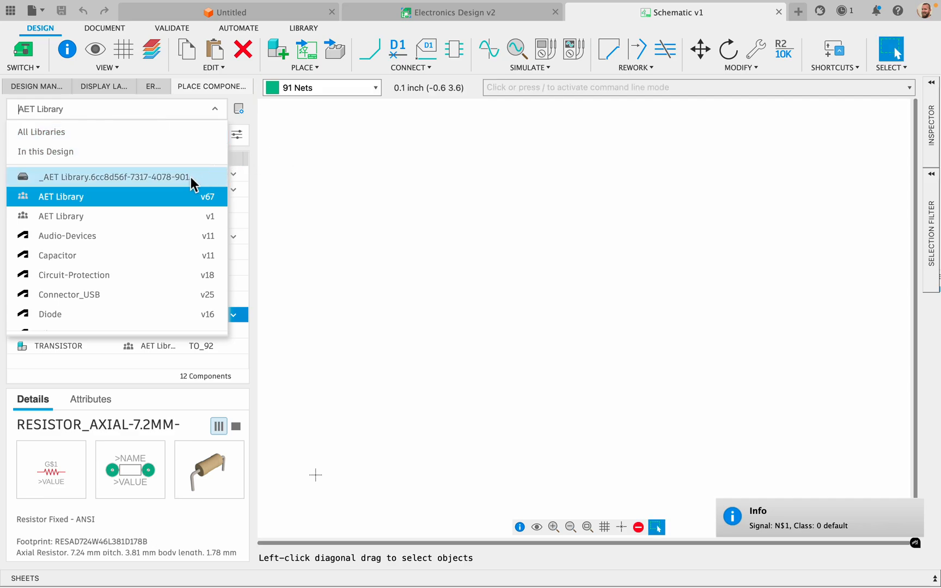
click(66, 196)
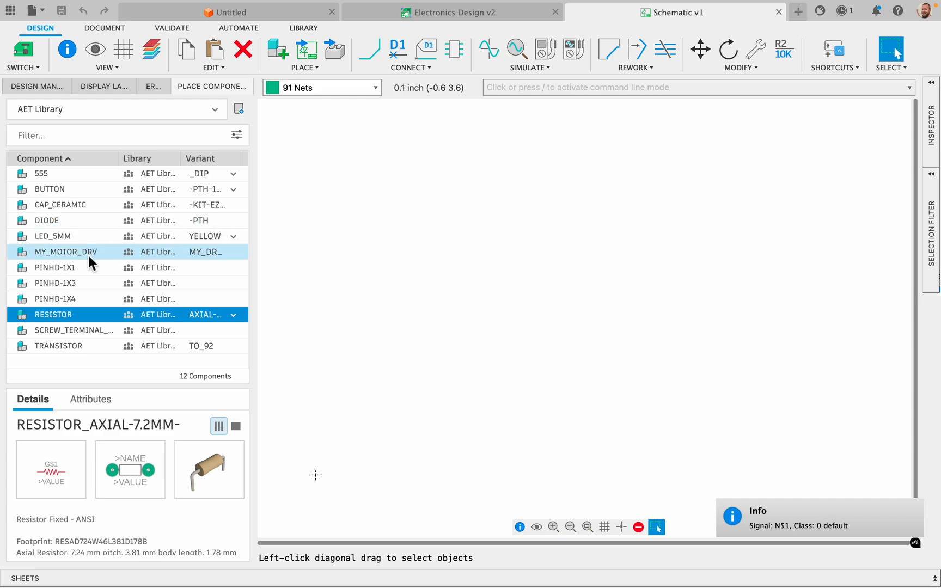
click(606, 527)
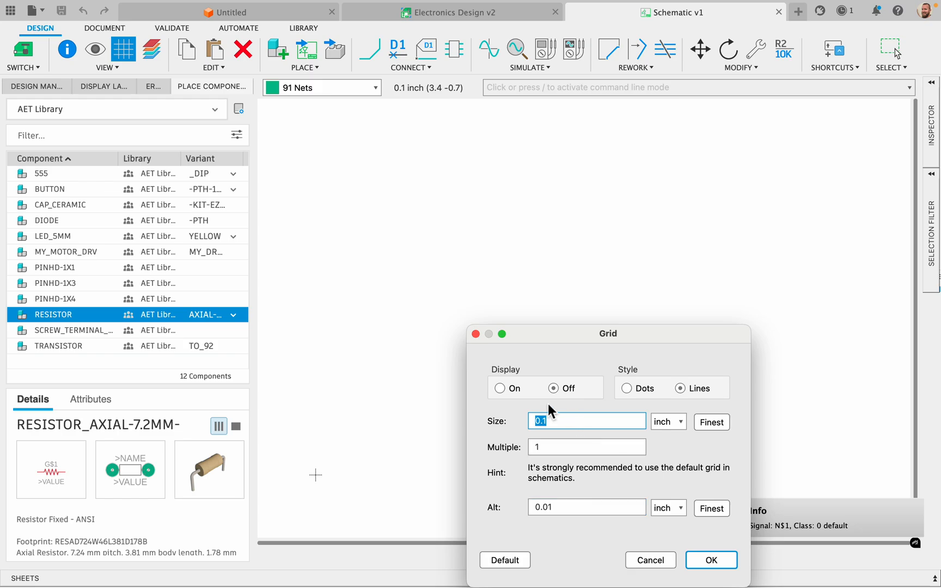
click(500, 387)
click(713, 561)
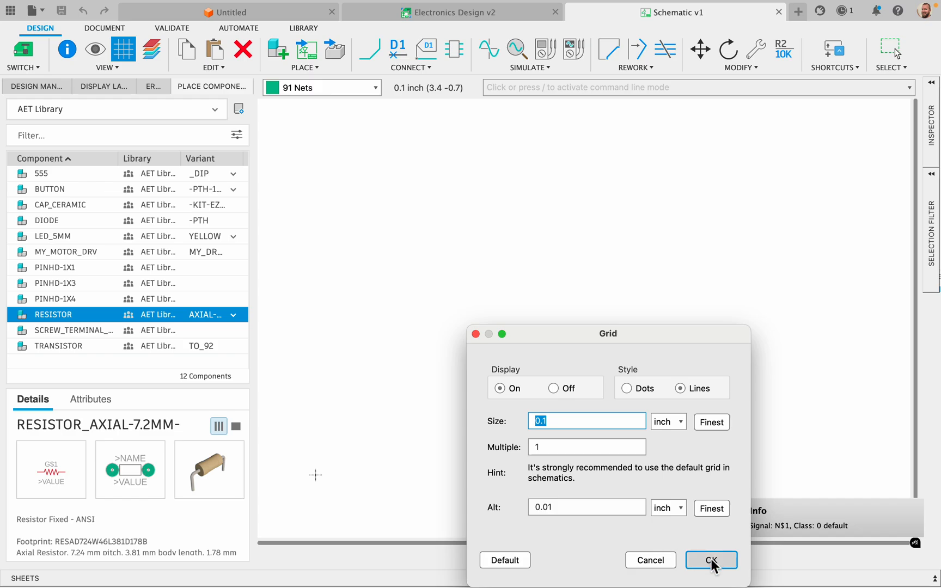
click(711, 561)
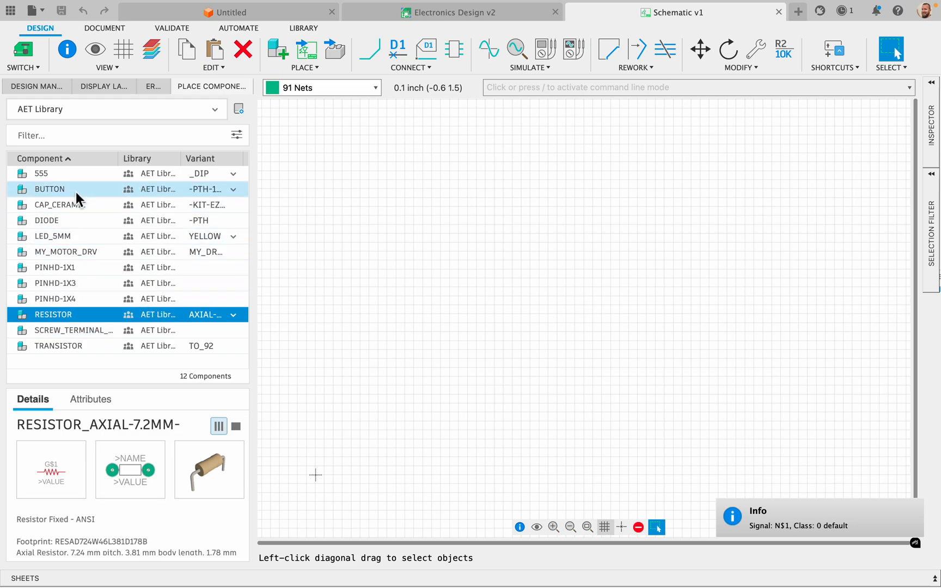
Place one BUTTON component in the -PTH-6.0MM variant in the upper middle of the schematic.
click(232, 190)
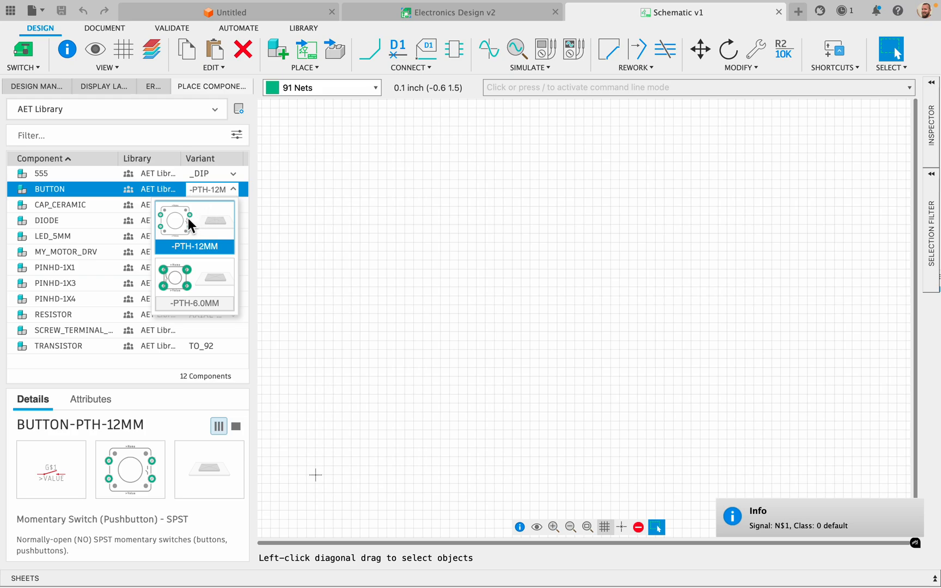
click(176, 285)
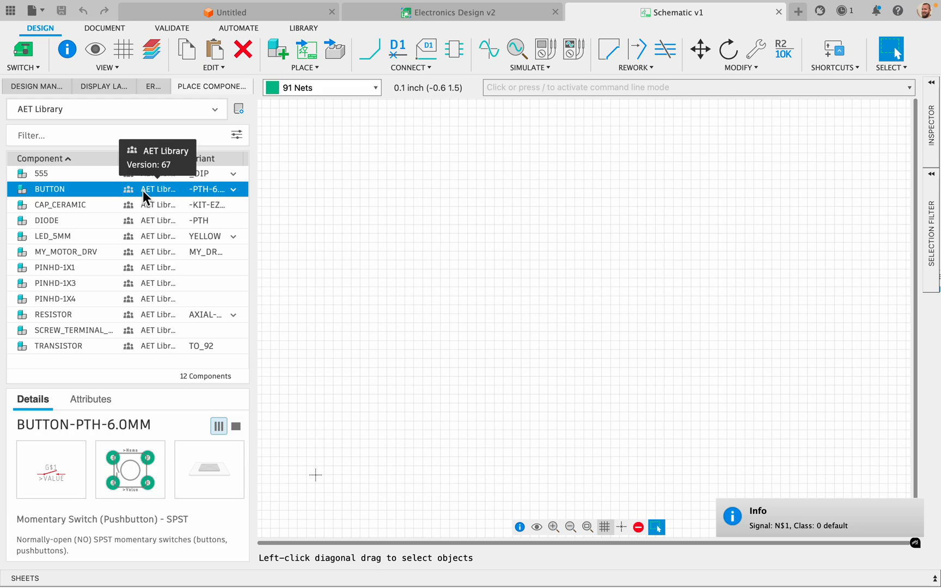
drag(143, 191, 555, 213)
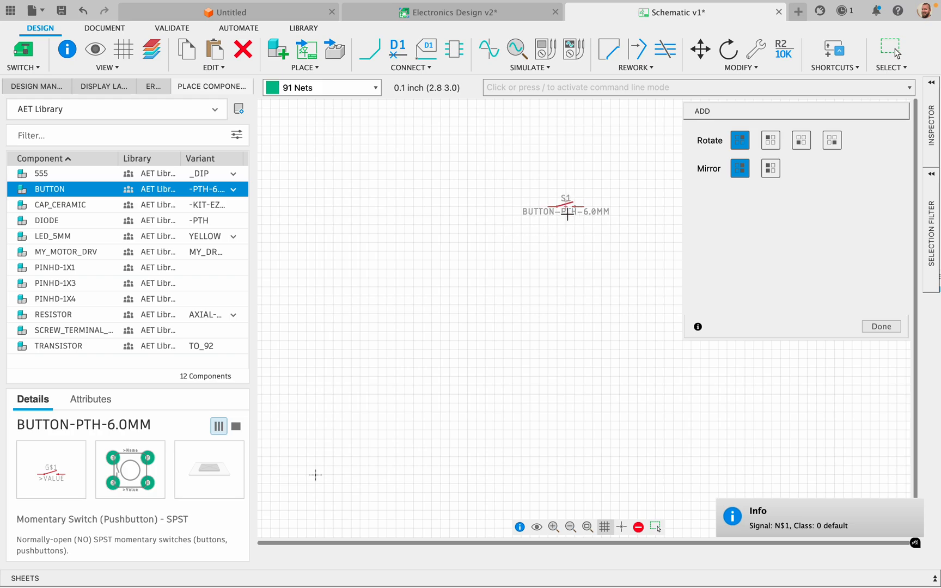
click(563, 208)
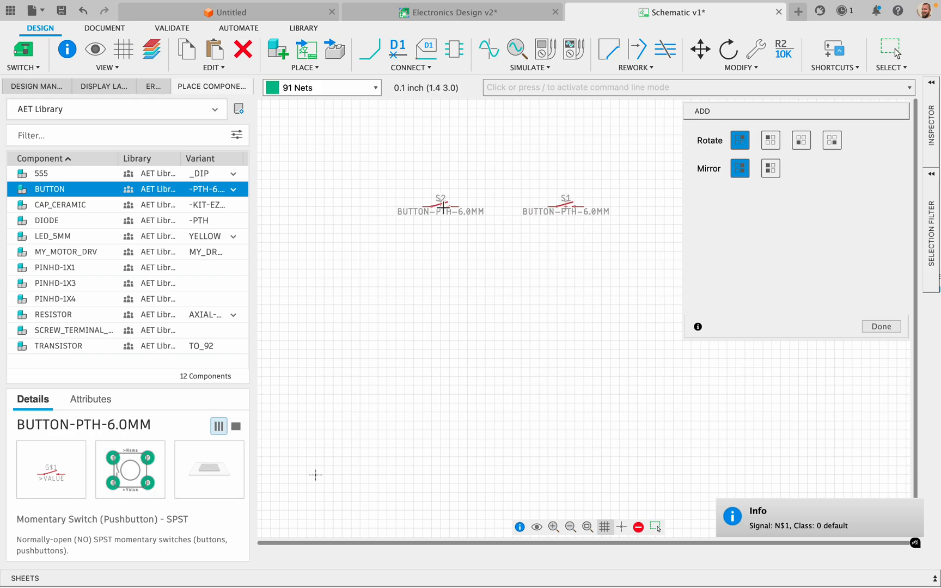
key(Escape)
key(Escape)
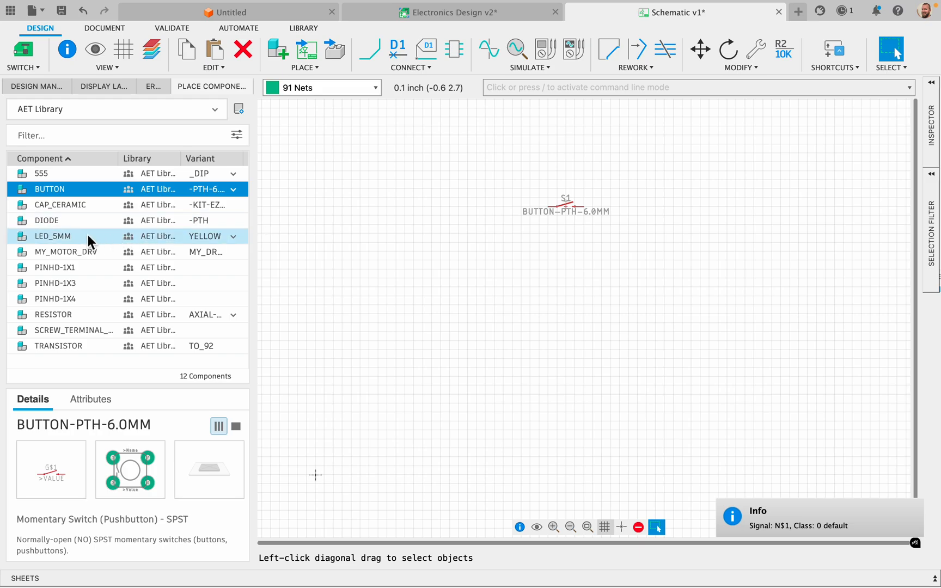
Place one LED_5MM component in the BLUE variant below the button.
click(234, 236)
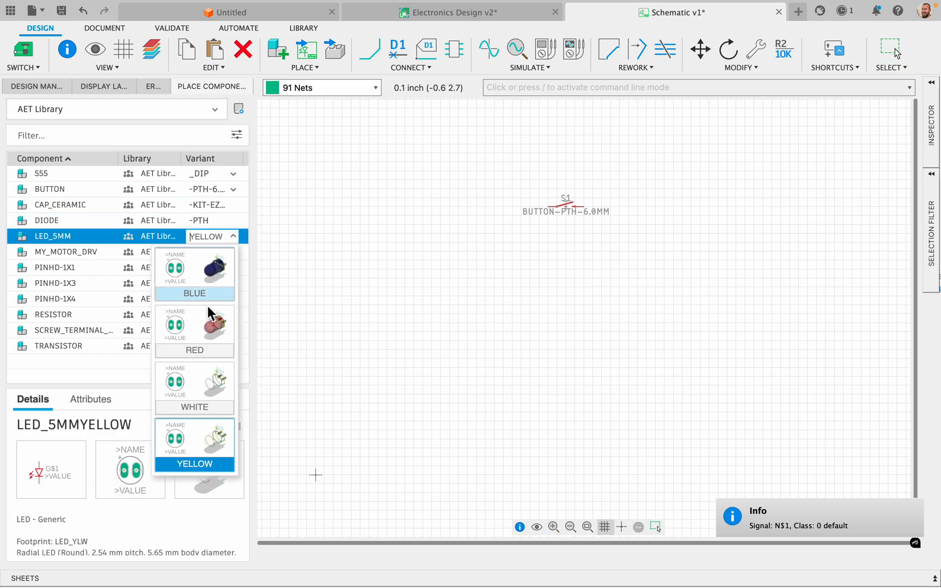
click(188, 275)
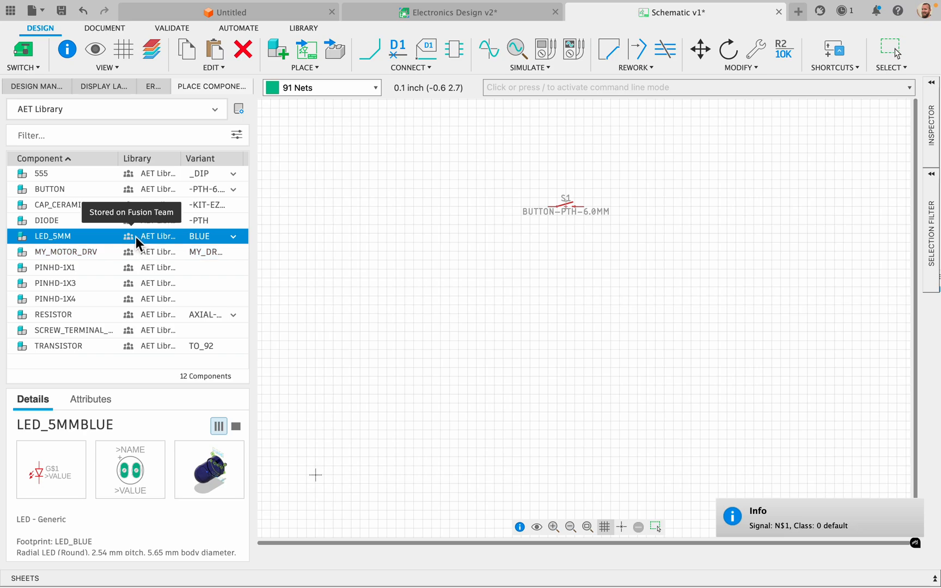
drag(131, 236, 504, 281)
click(570, 297)
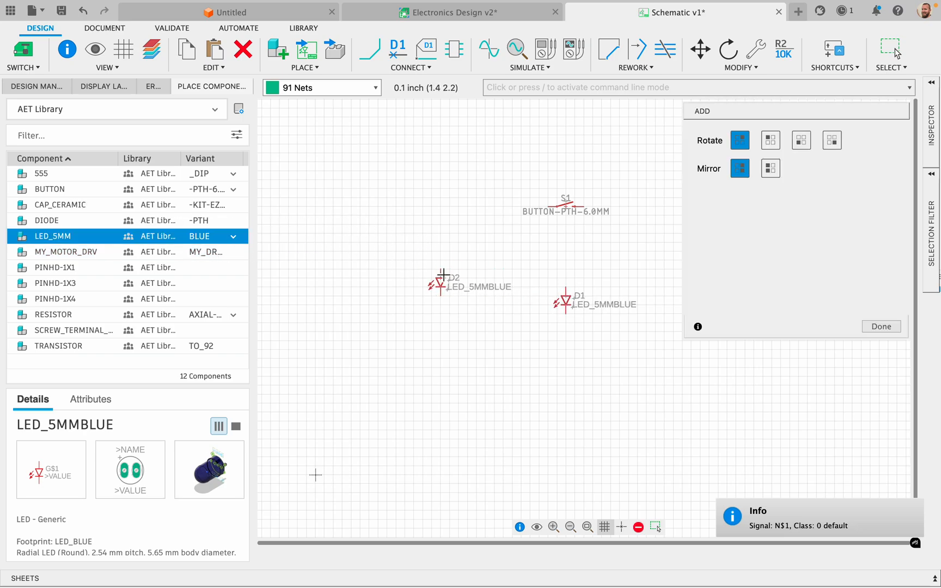
key(Escape)
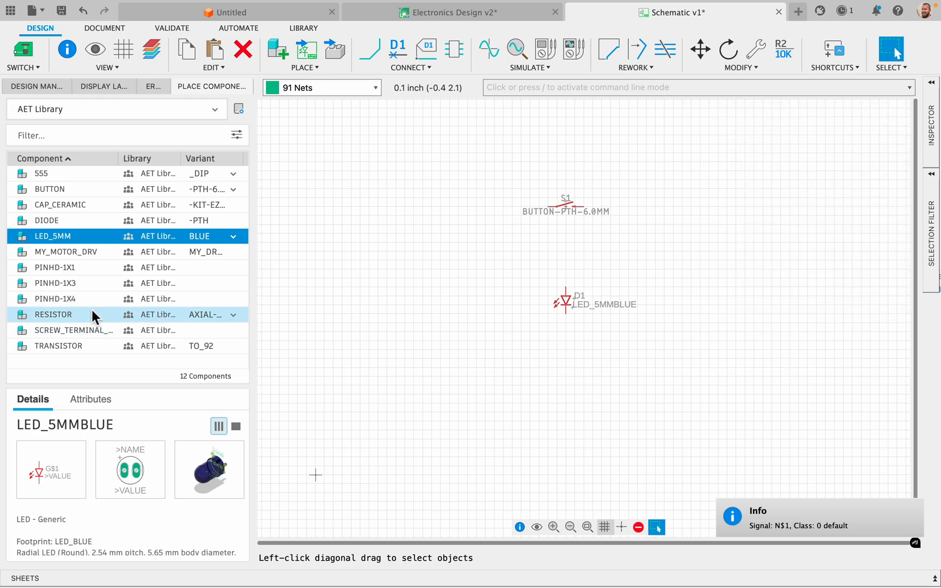
Place one RESISTOR in the AXIAL-7.2MM variant to the left of the button and LED.
click(233, 315)
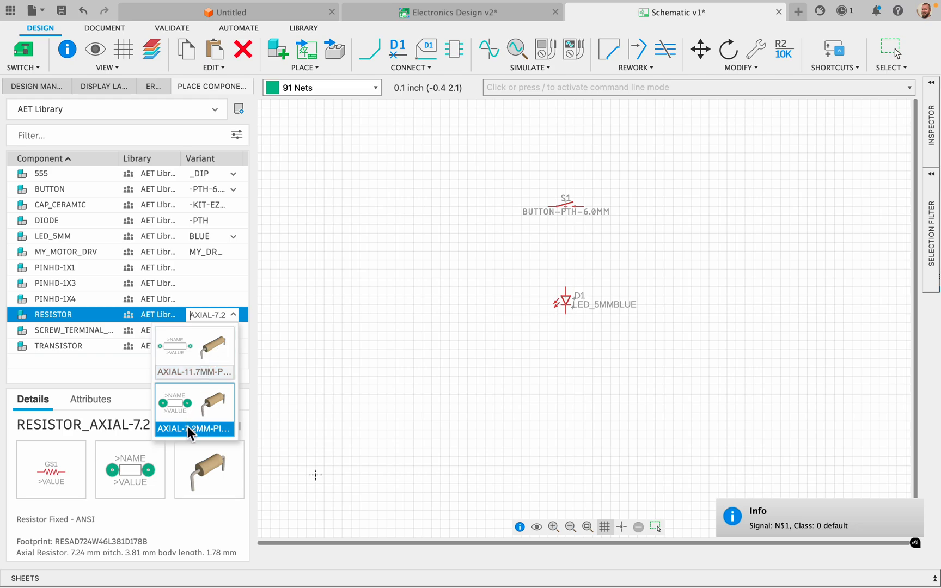
click(158, 315)
drag(142, 319, 420, 319)
click(458, 268)
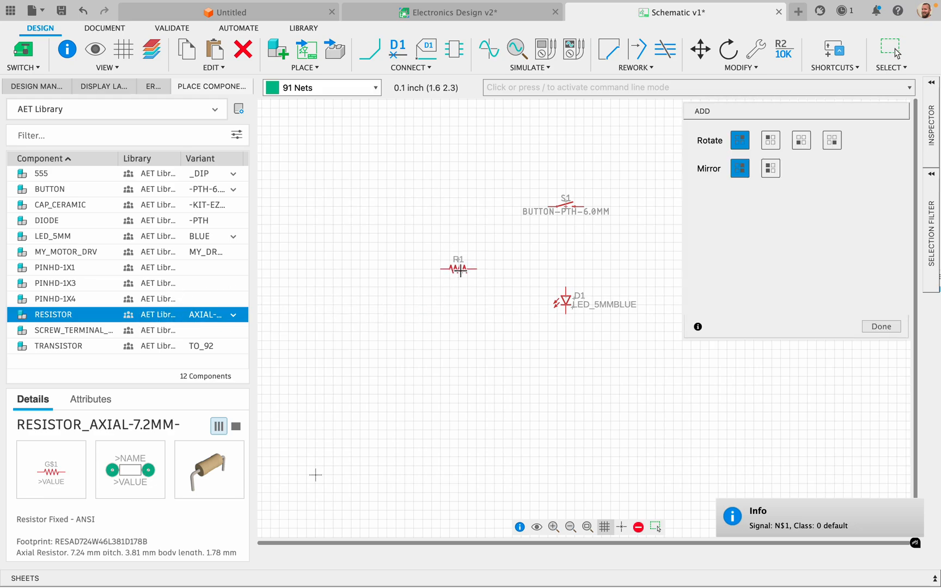
key(Escape)
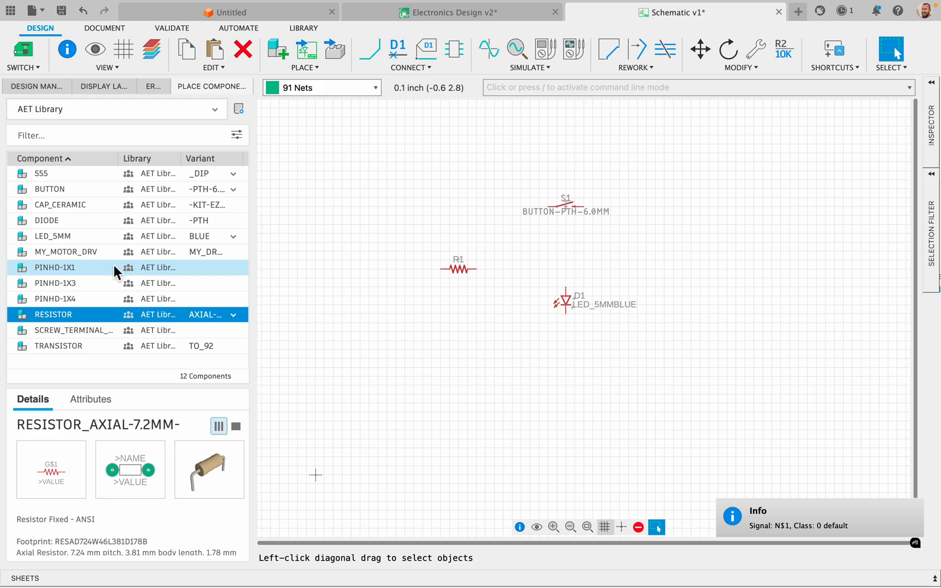
Place two PINHD-1X3 pin headers side by side below the other parts and move the LED directly above header JP2.
click(107, 285)
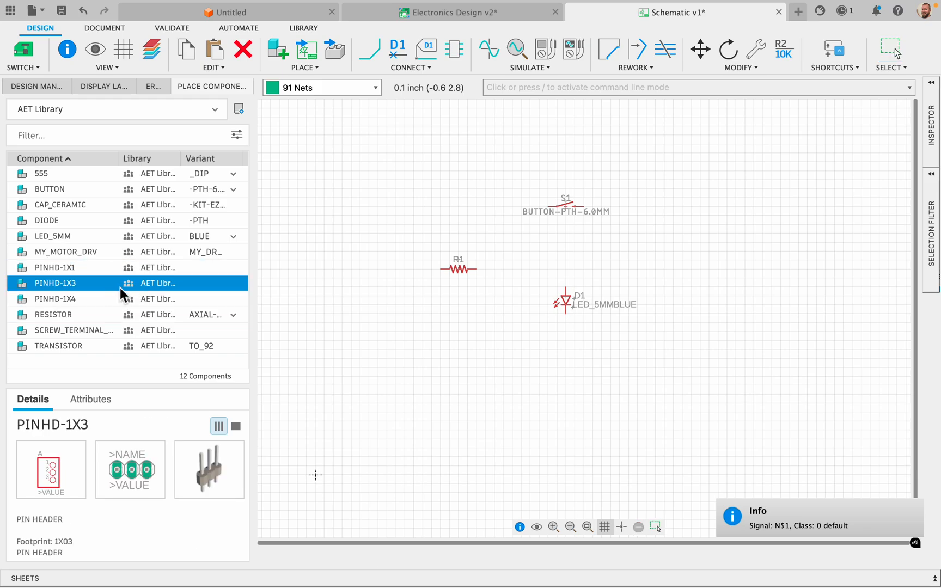
drag(123, 283, 387, 314)
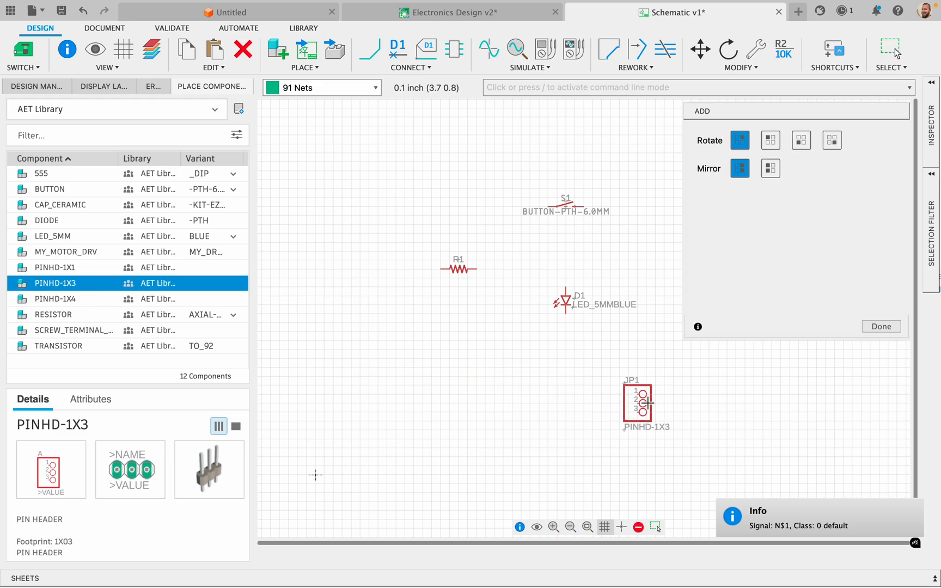
click(650, 407)
click(506, 408)
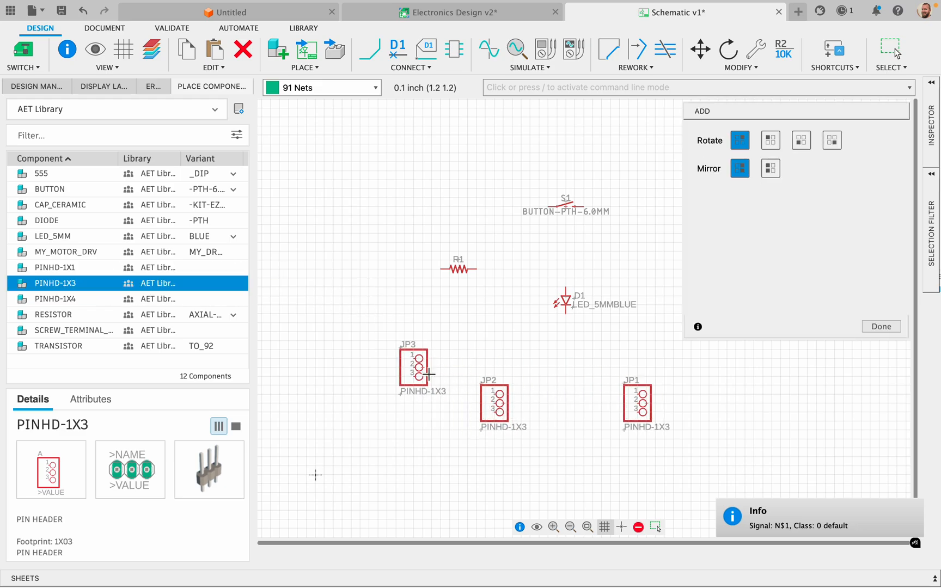
key(Escape)
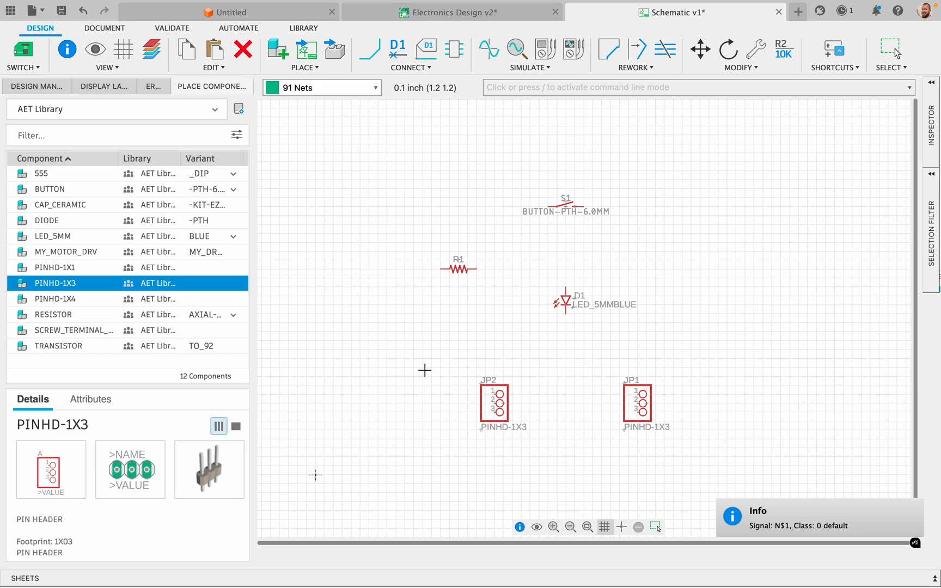
click(428, 373)
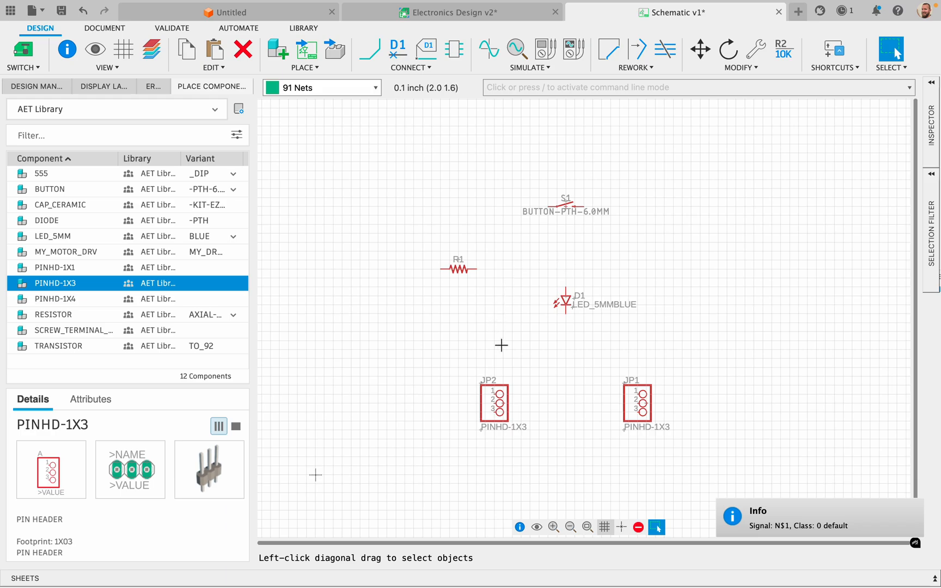
drag(567, 303, 492, 323)
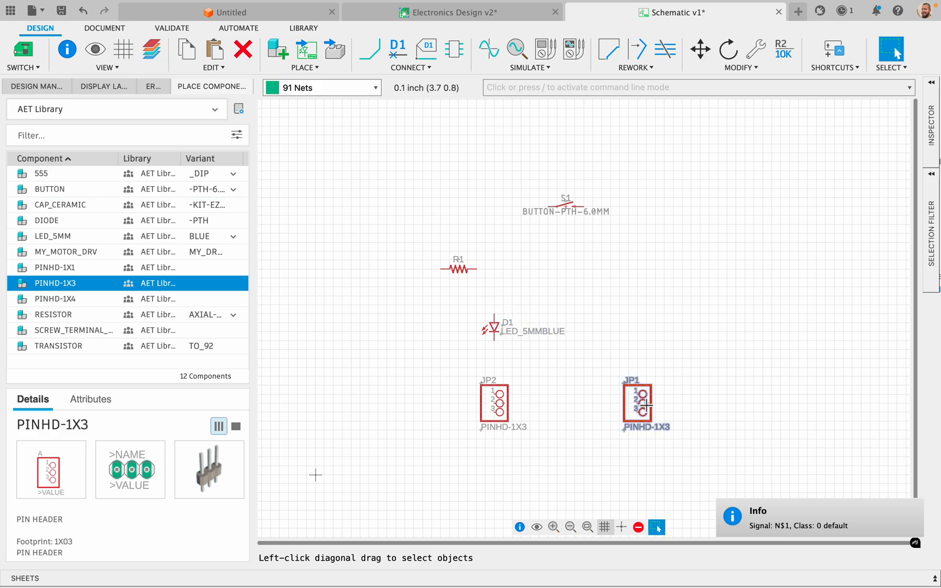
Rotate pin header JP1 by 180 degrees and move it closer to header JP2.
click(728, 55)
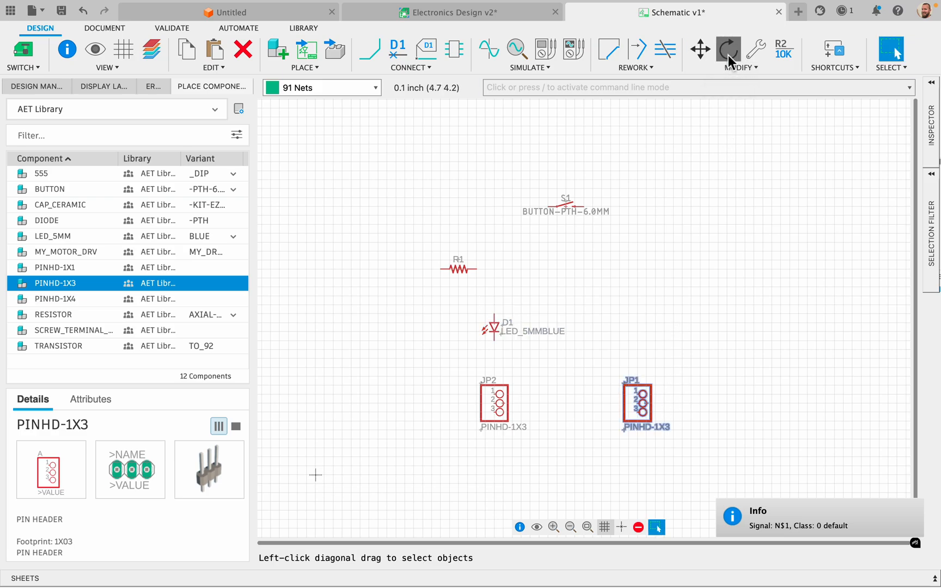
click(641, 405)
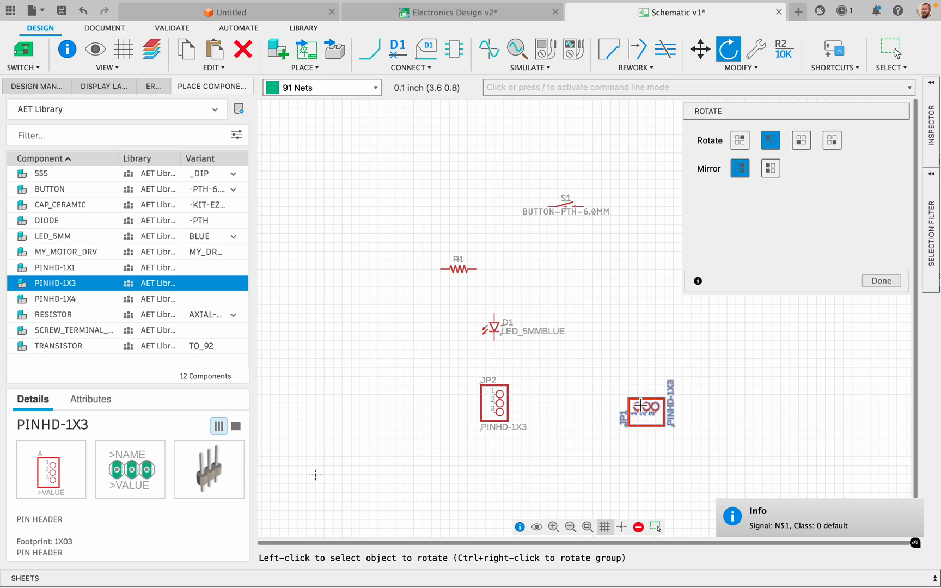
click(642, 406)
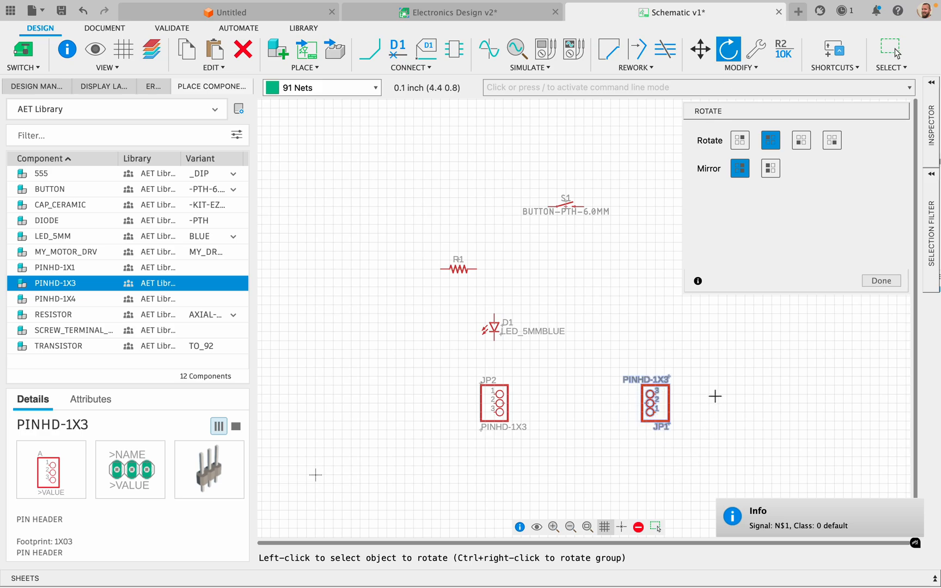
key(Escape)
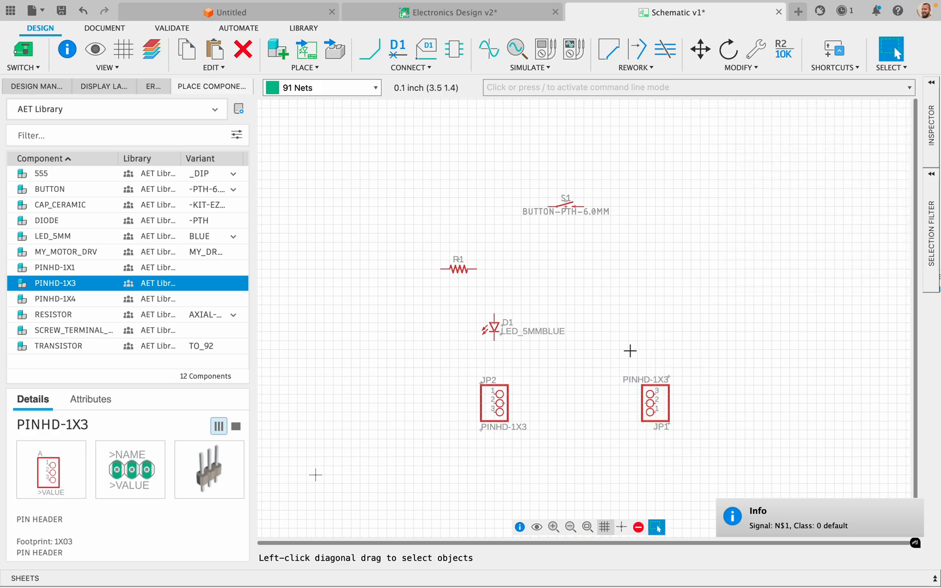
drag(660, 406, 633, 407)
click(632, 407)
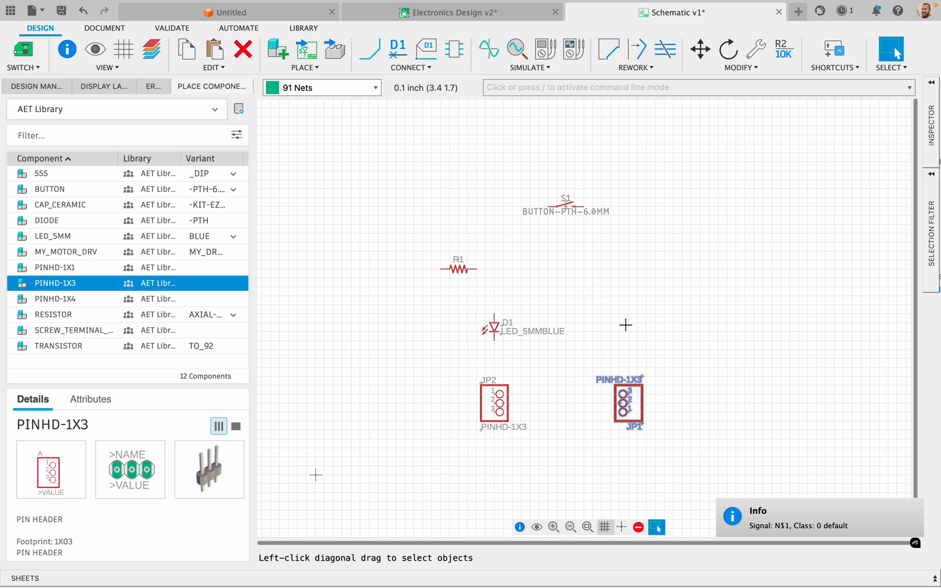
Move resistor R1 directly above pin header JP1 and rotate it 90 degrees so it stands vertically.
drag(457, 269, 628, 322)
click(728, 49)
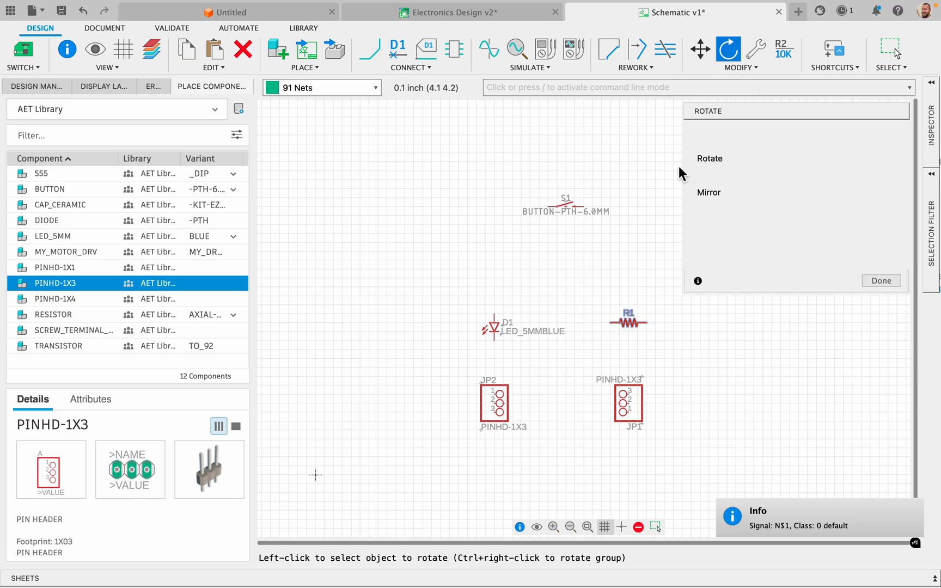
click(636, 328)
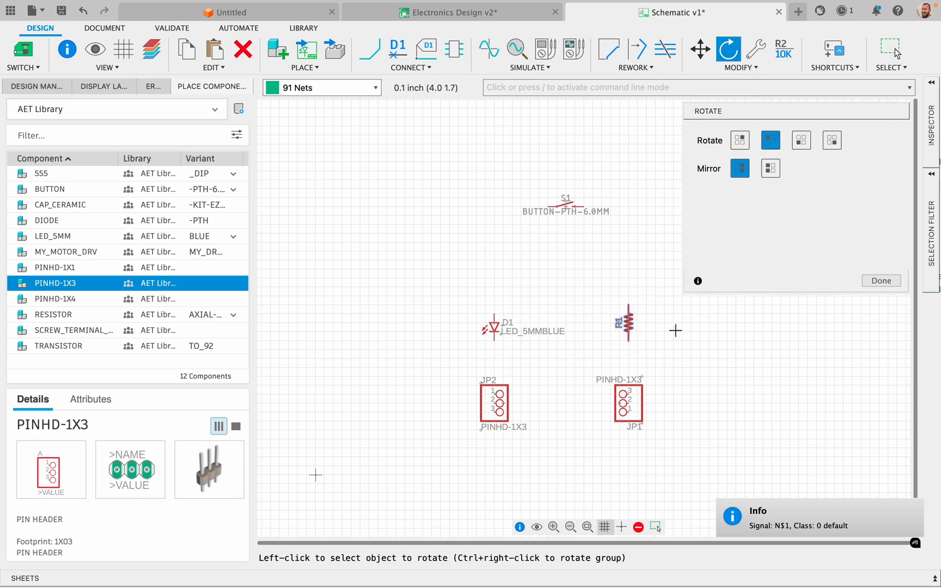
key(Escape)
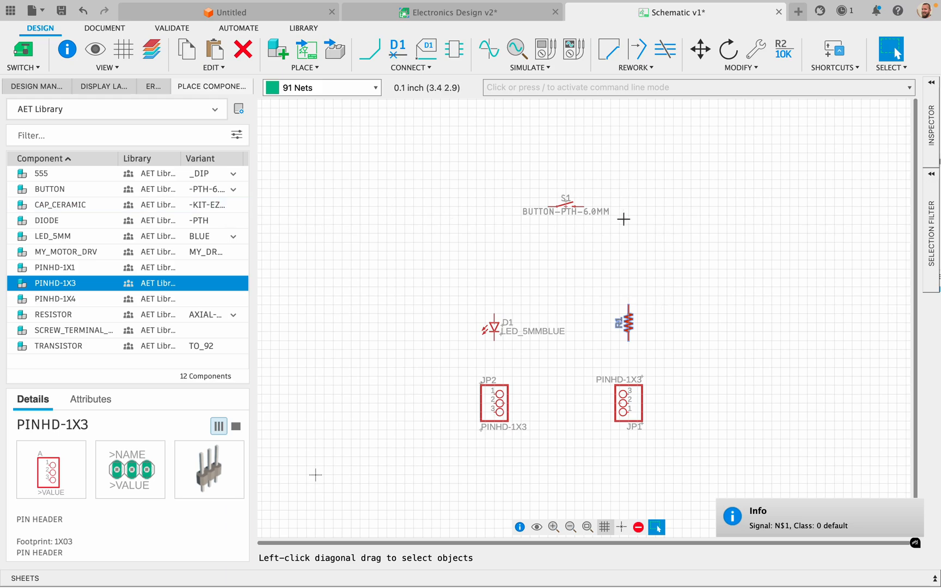
click(519, 160)
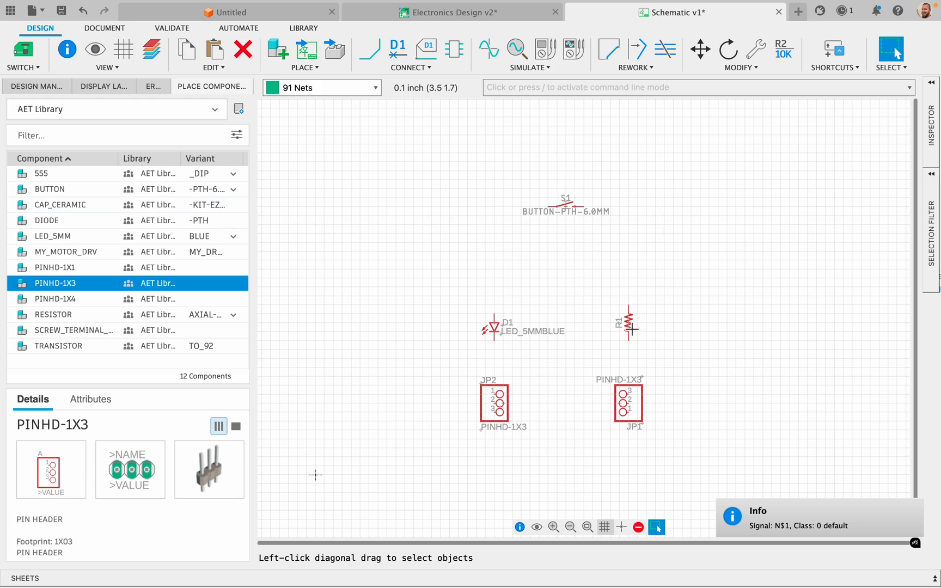
drag(565, 213, 561, 259)
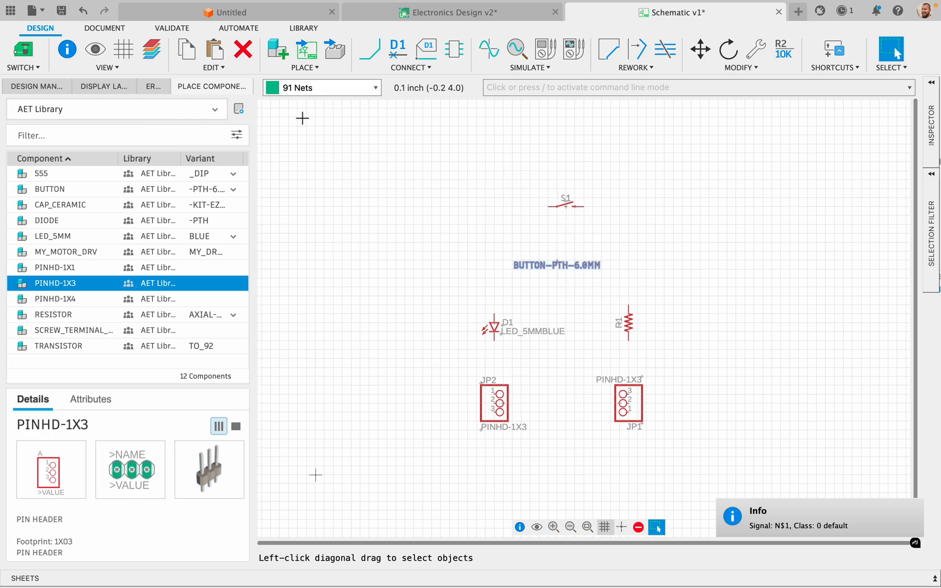
click(83, 10)
click(524, 166)
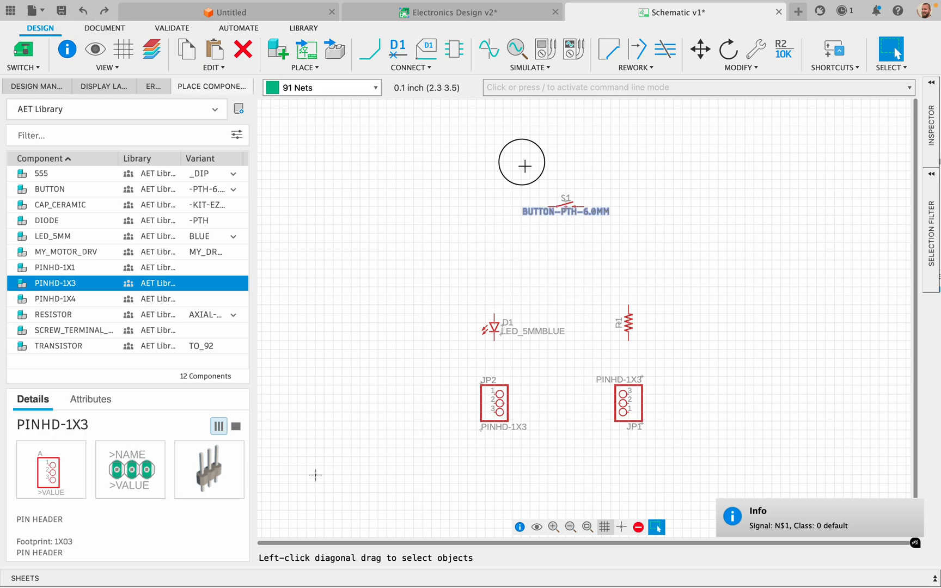
Move button S1 down to just above the LED and resistor, and reposition its BUTTON-PTH-6.0MM label above the symbol.
scroll(602, 204, up, 1)
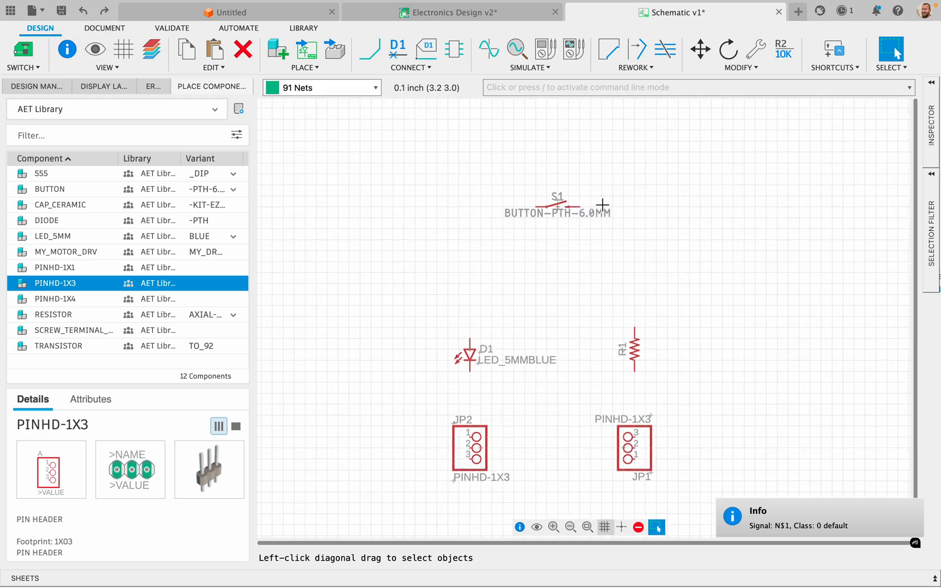
scroll(602, 205, up, 1)
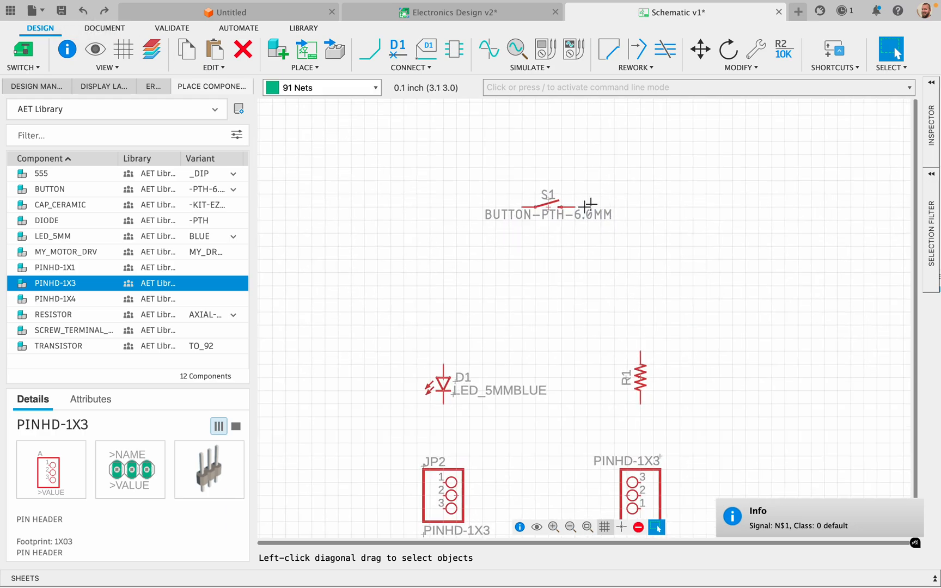
click(552, 211)
click(552, 211)
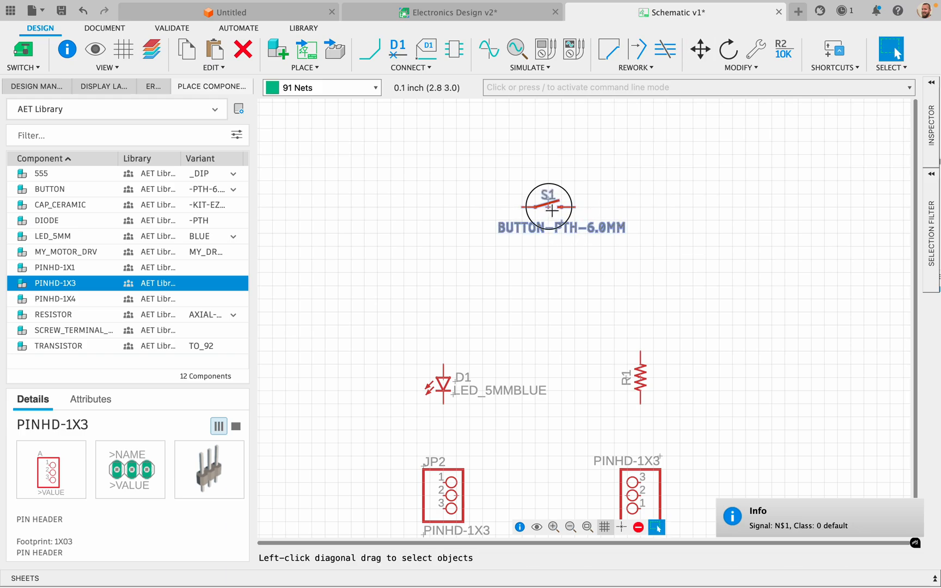
click(551, 210)
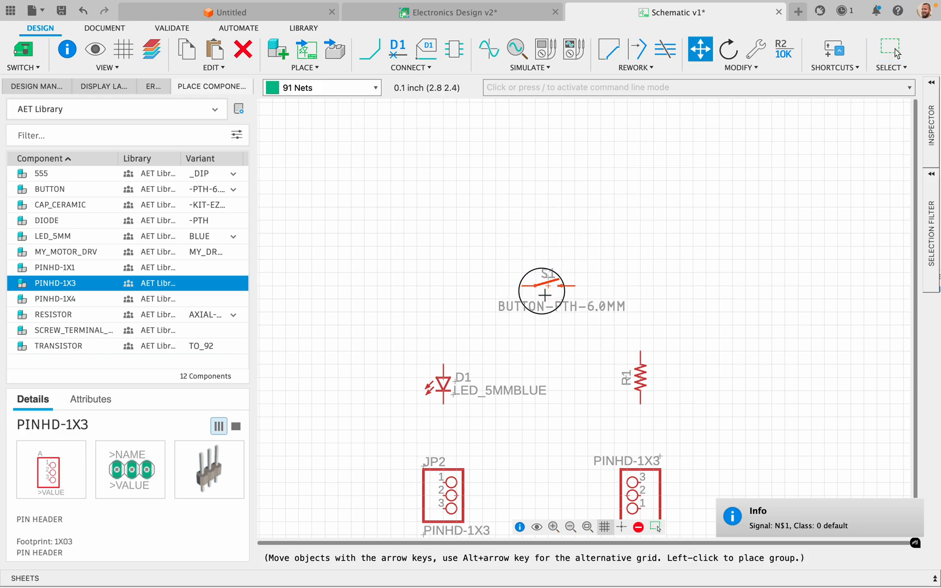
click(545, 307)
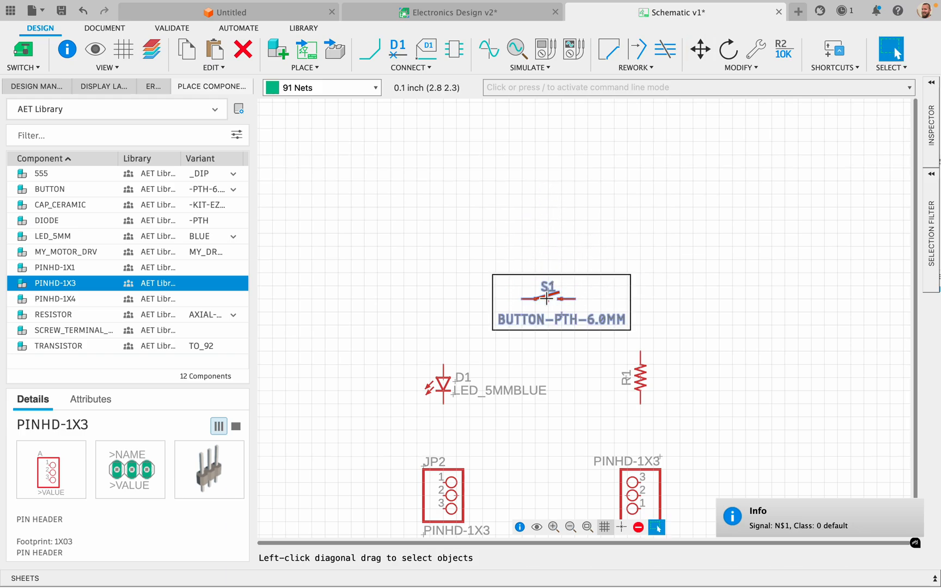
click(561, 323)
click(551, 284)
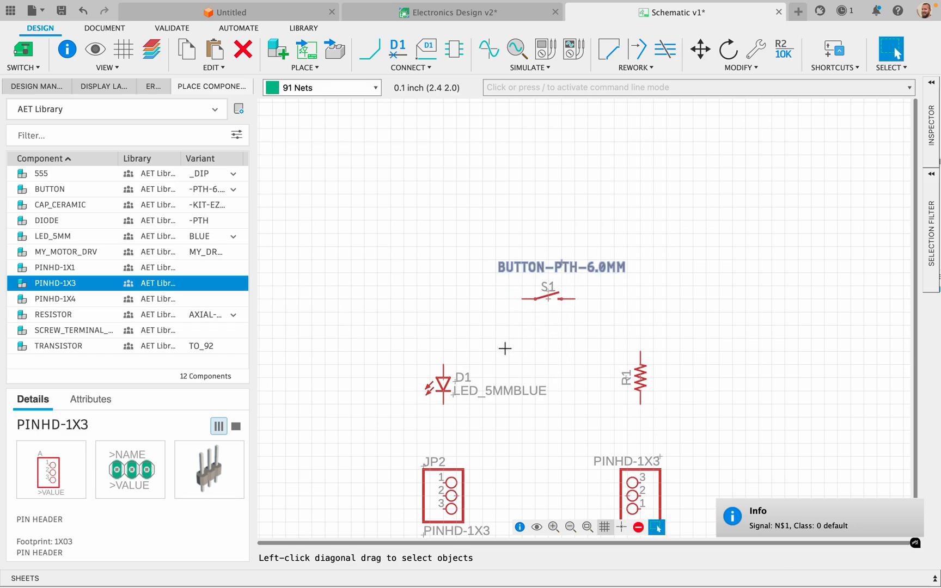
Move pin headers JP2 and JP1 to just below the schematic origin, one on each side of it.
scroll(502, 351, down, 4)
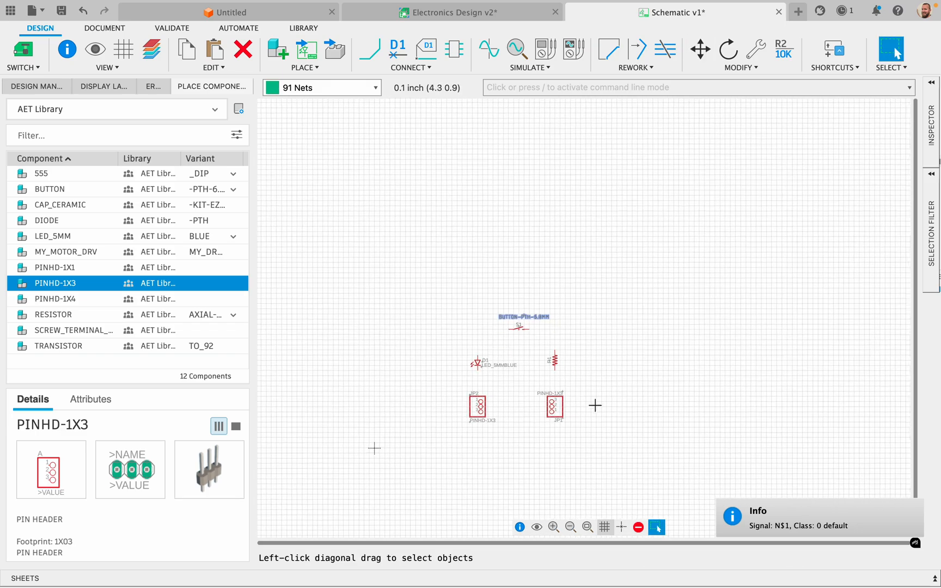
scroll(534, 374, up, 4)
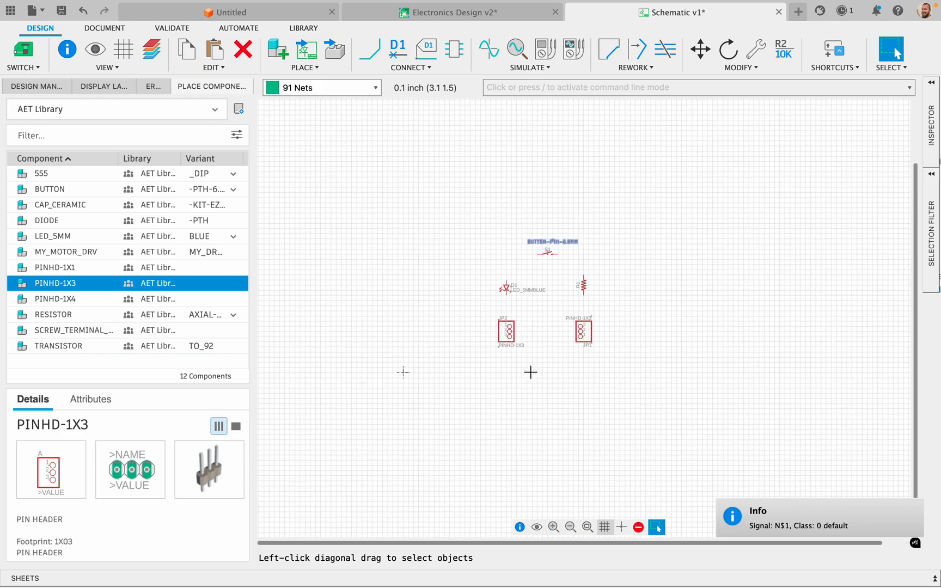
scroll(456, 385, left, 5)
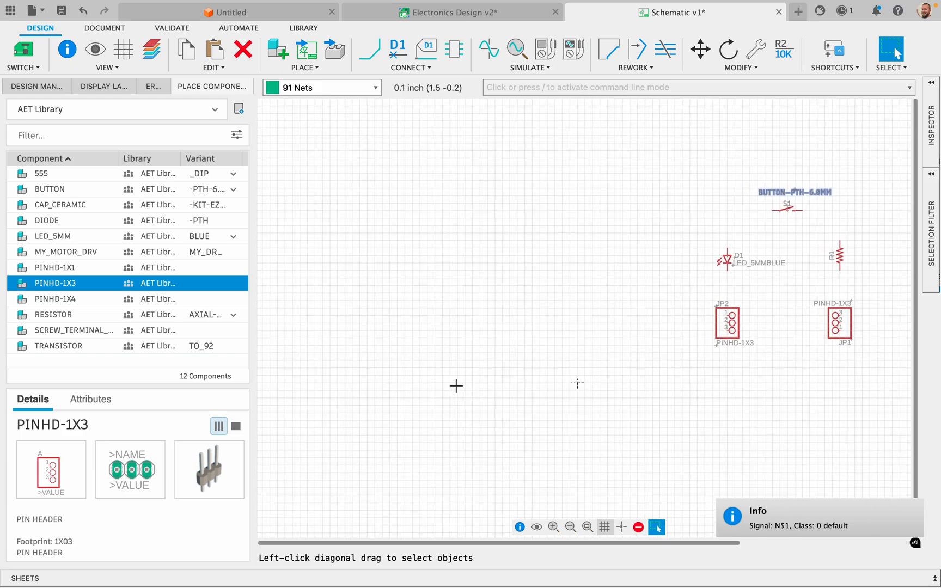
scroll(456, 385, right, 1)
scroll(557, 344, right, 1)
scroll(555, 343, left, 3)
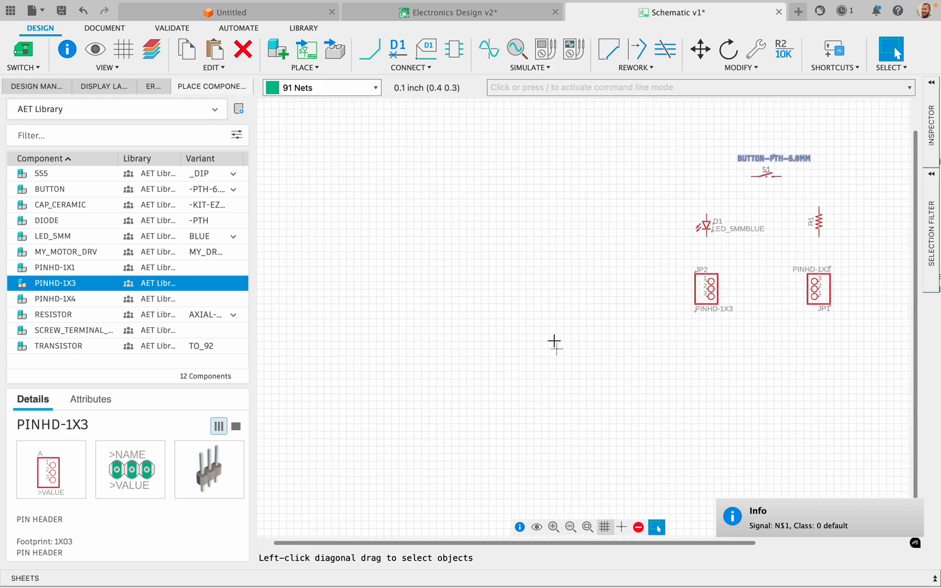
drag(709, 293, 506, 388)
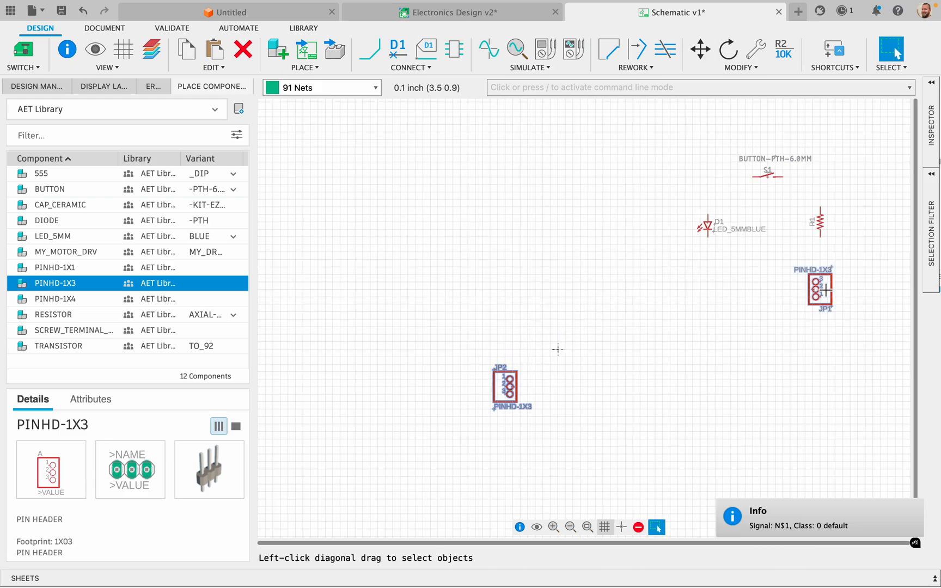
drag(827, 291, 606, 381)
key(Escape)
Move LED D1 directly above pin header JP2 and resistor R1 directly above pin header JP1.
drag(710, 231, 510, 322)
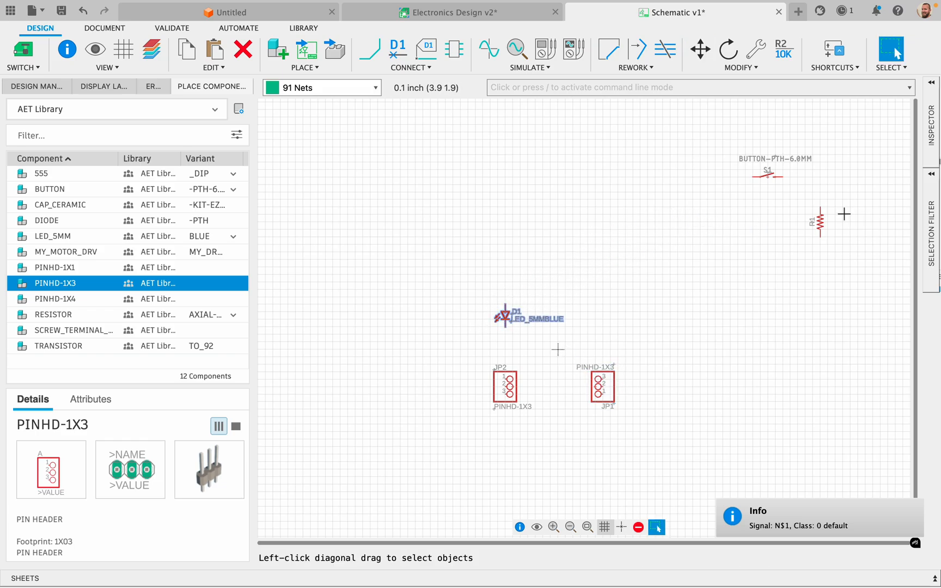
drag(818, 224, 598, 323)
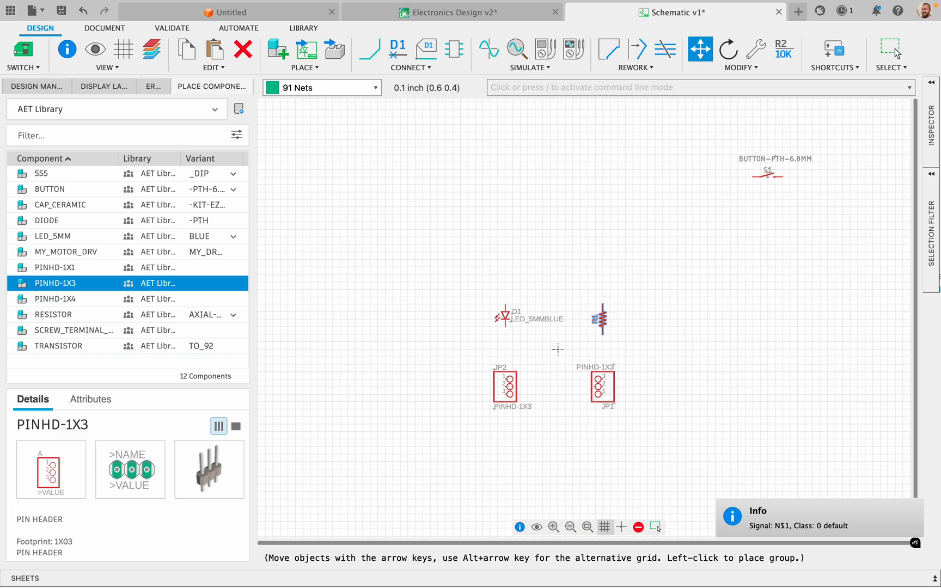
key(Escape)
Move button S1 with its label to above the LED and resistor, centred between them.
key(m)
drag(767, 176, 553, 267)
key(Escape)
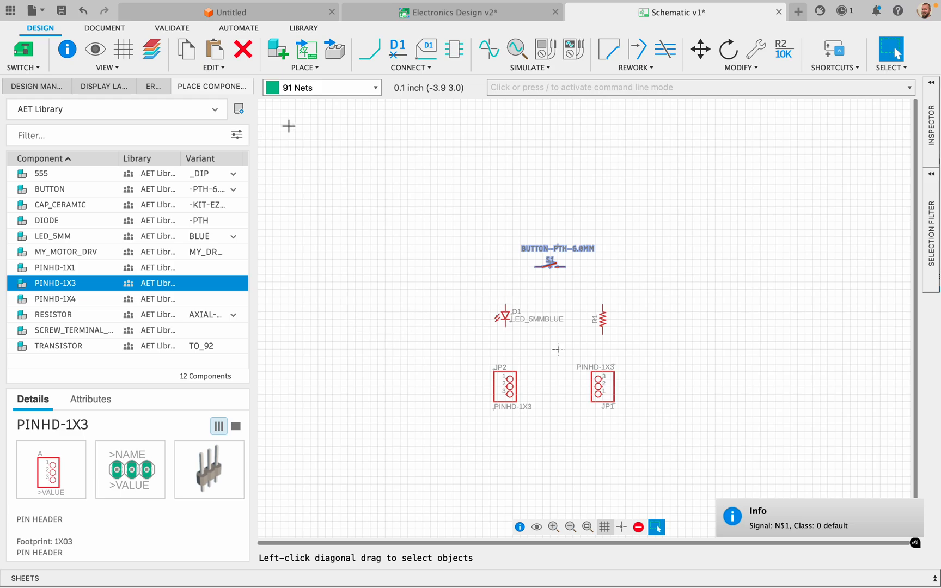
Draw a net from pin 1 of header JP1 around its outer side to the lower end of resistor R1.
click(373, 52)
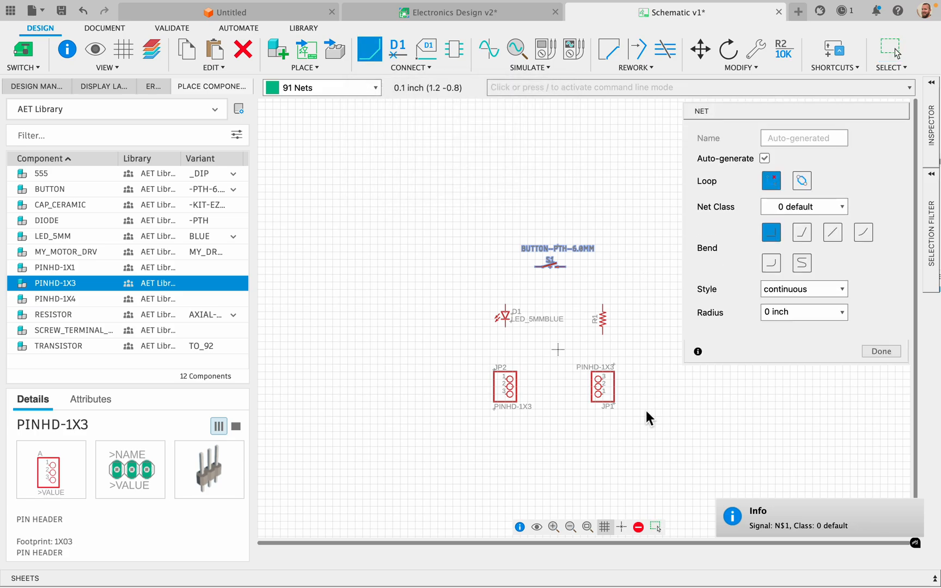
click(605, 396)
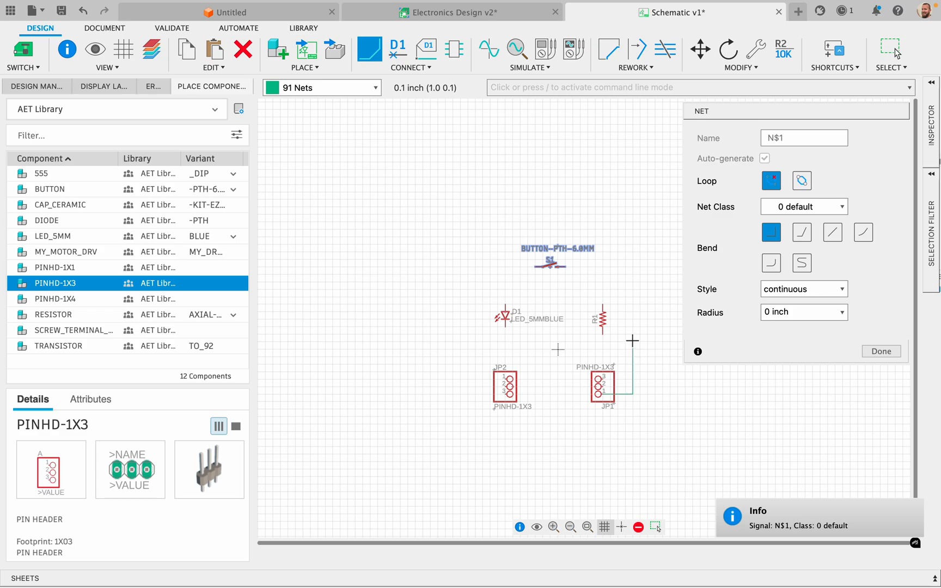
click(631, 338)
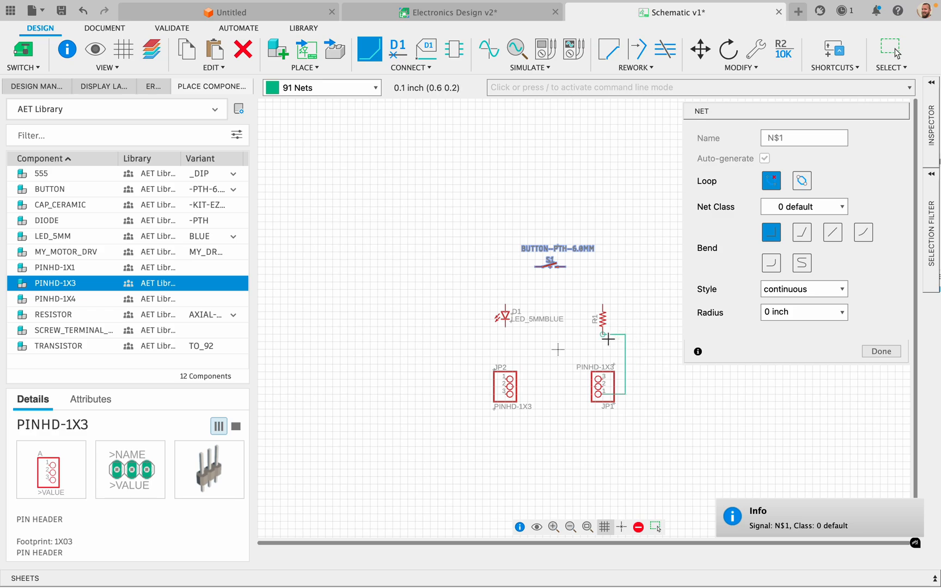
click(605, 336)
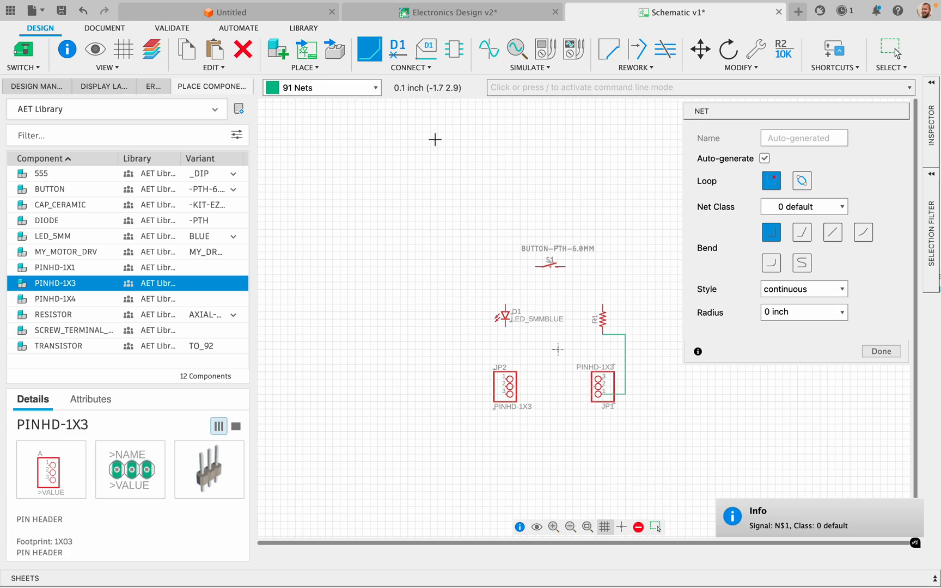
Move resistor R1 outward so its lower lead lines up with the vertical net from pin 1 of header JP1.
key(Escape)
click(699, 50)
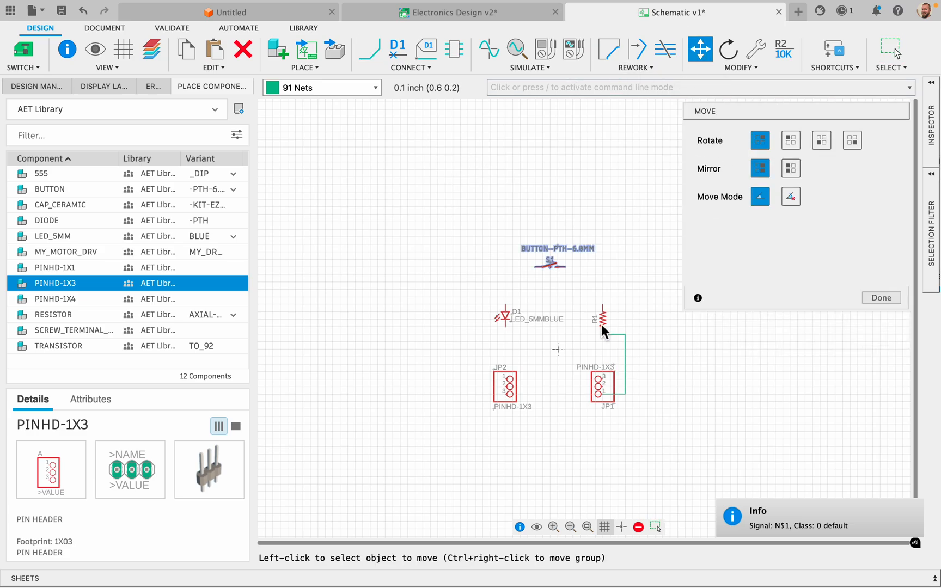
click(626, 319)
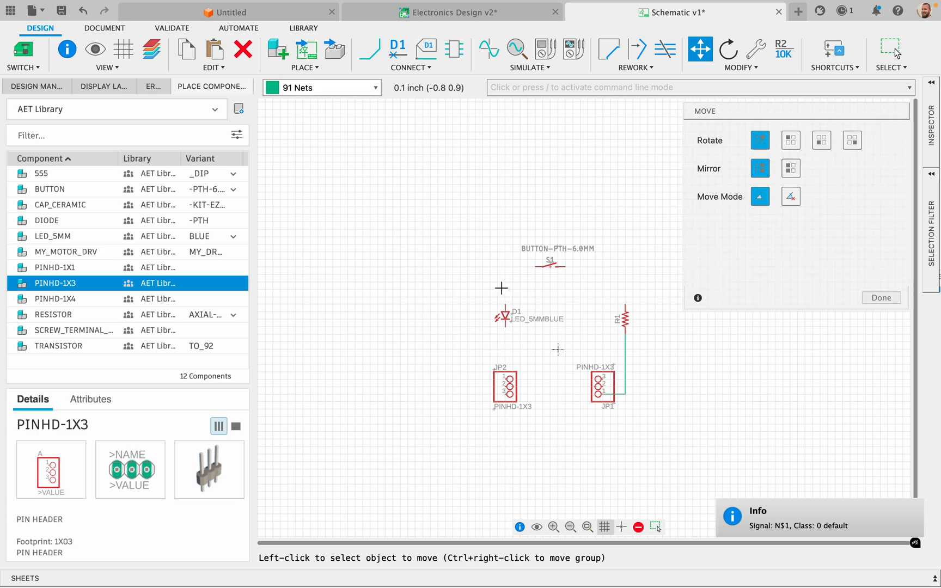
key(Escape)
Draw nets from pins 2 and 3 of header JP1 straight out to the vertical net below resistor R1.
click(376, 60)
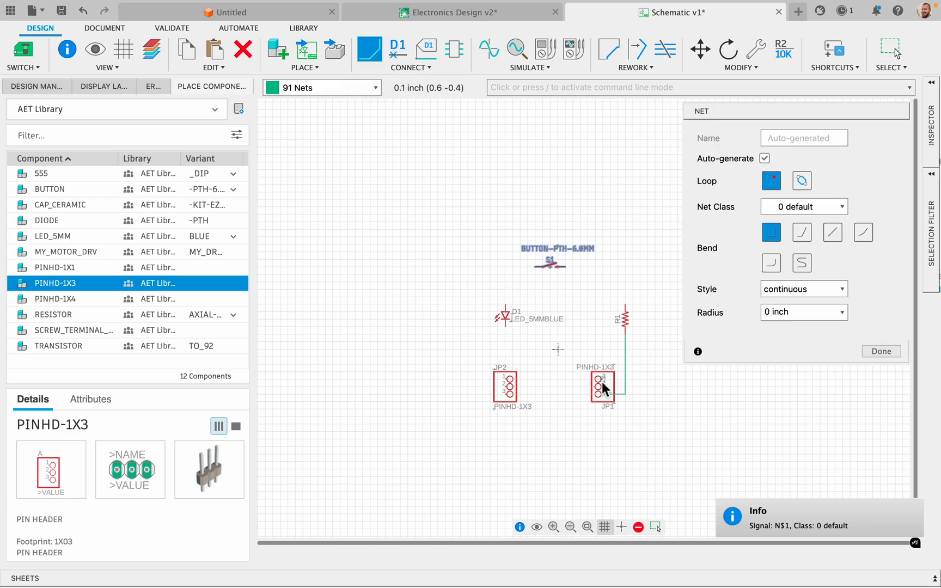
scroll(600, 381, up, 5)
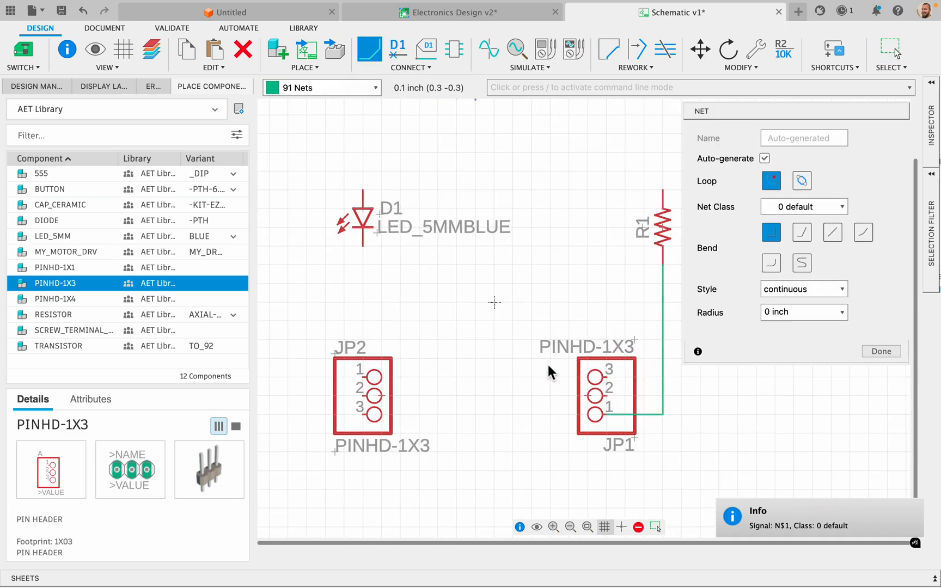
scroll(547, 363, right, 3)
click(516, 365)
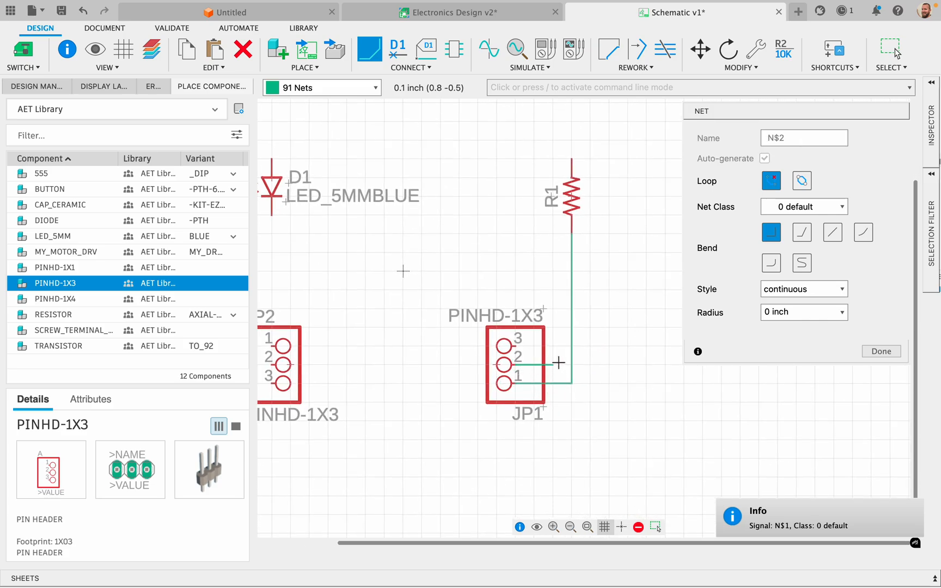
click(573, 365)
click(515, 346)
click(572, 346)
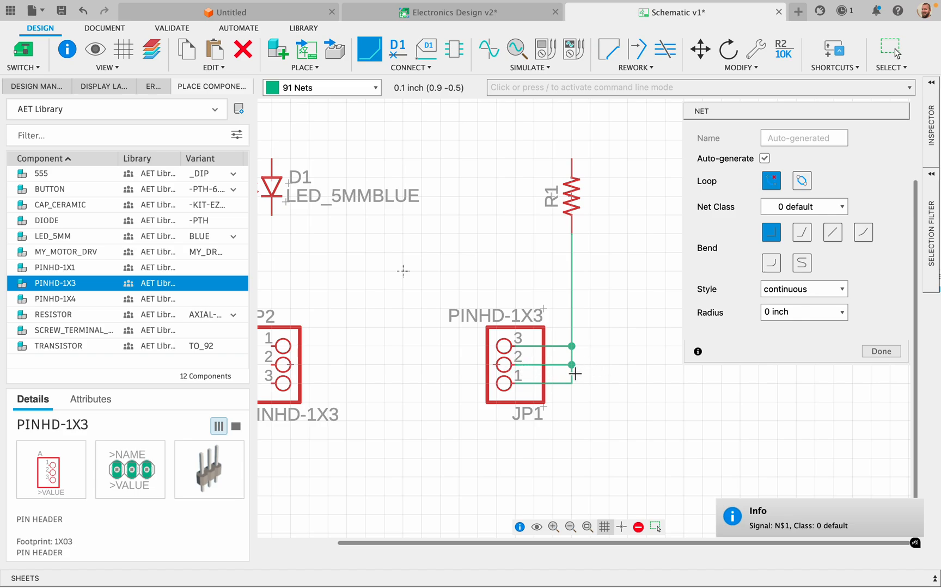
Move button S1 lower and closer to resistor R1, keeping it just above the LED and resistor.
scroll(561, 355, up, 5)
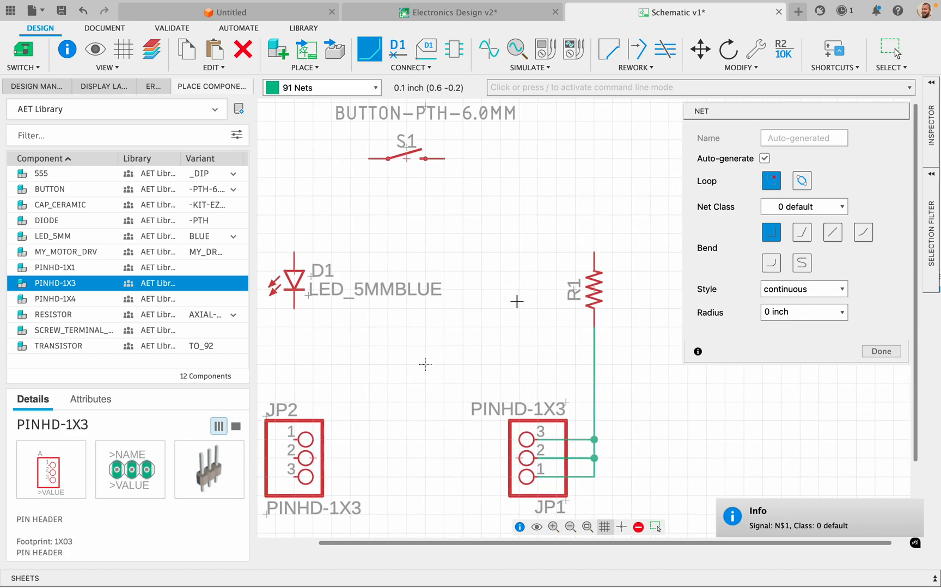
click(701, 49)
click(401, 157)
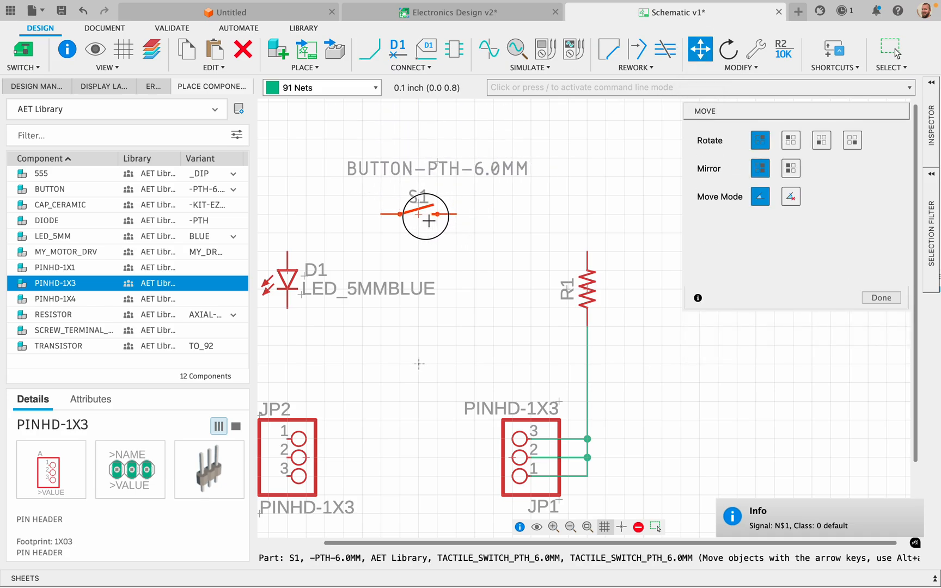
click(455, 223)
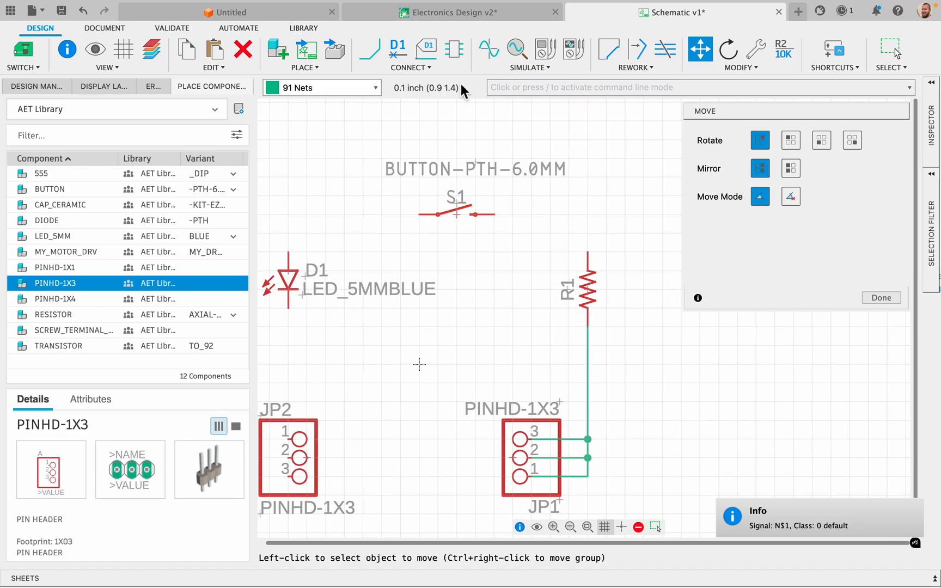
Draw a net from the upper end of resistor R1 to the nearer terminal of button S1.
click(370, 50)
click(589, 251)
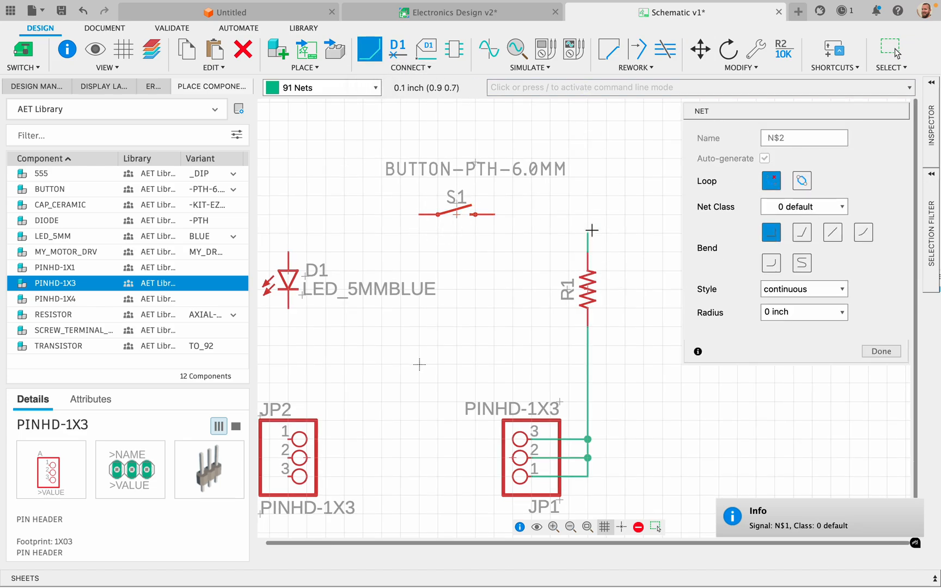
click(495, 215)
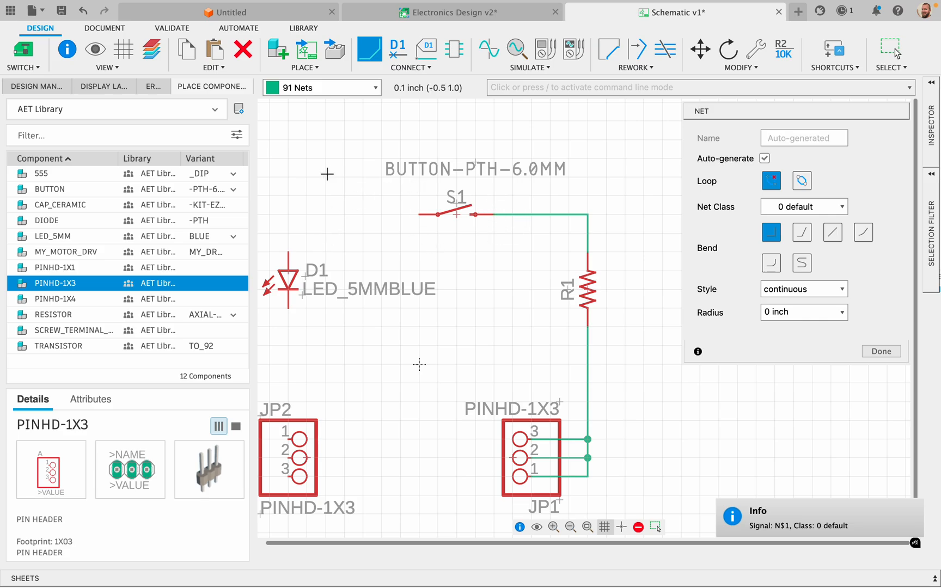
key(Escape)
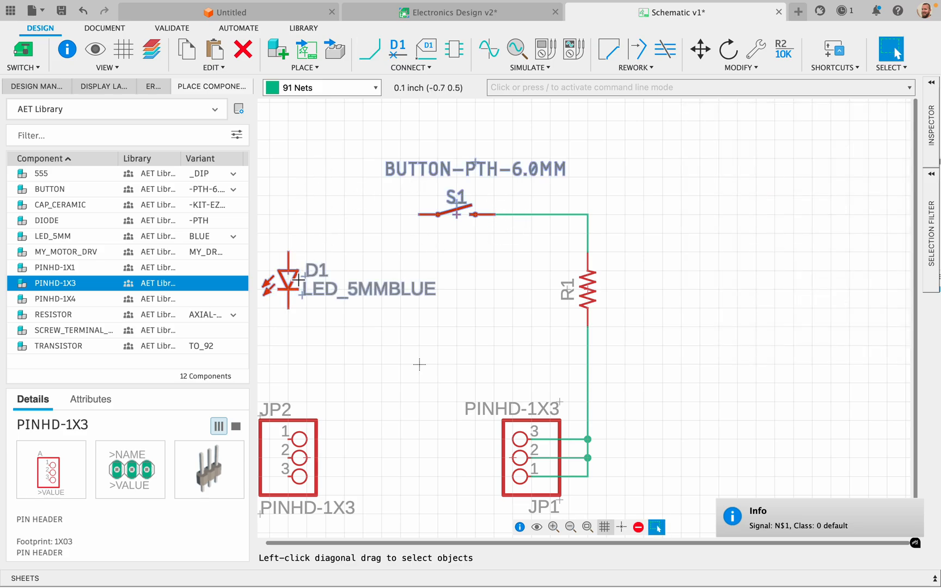
Move LED D1 and header JP2 inward, leaving the LED's lower lead just outside the pin side of JP2.
drag(299, 278, 362, 287)
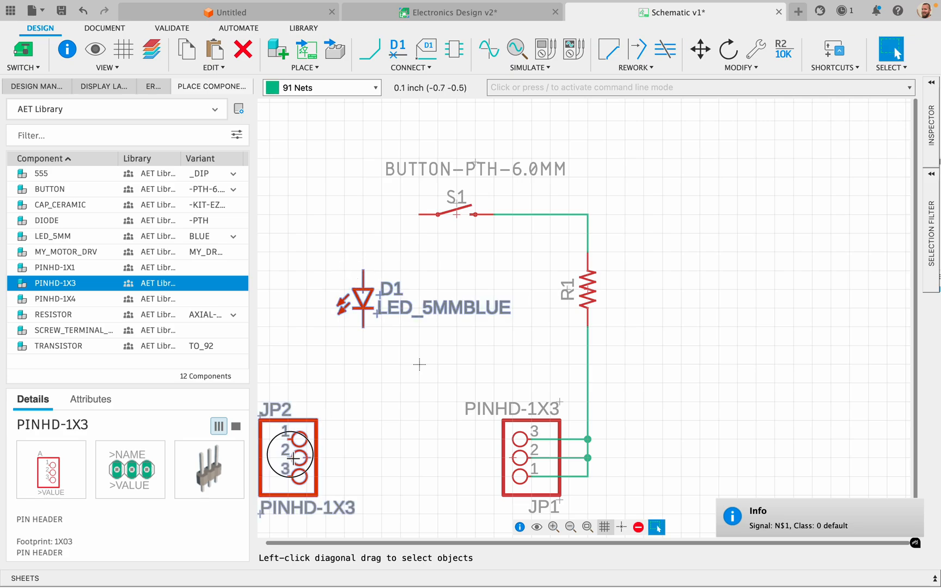
drag(294, 459, 388, 451)
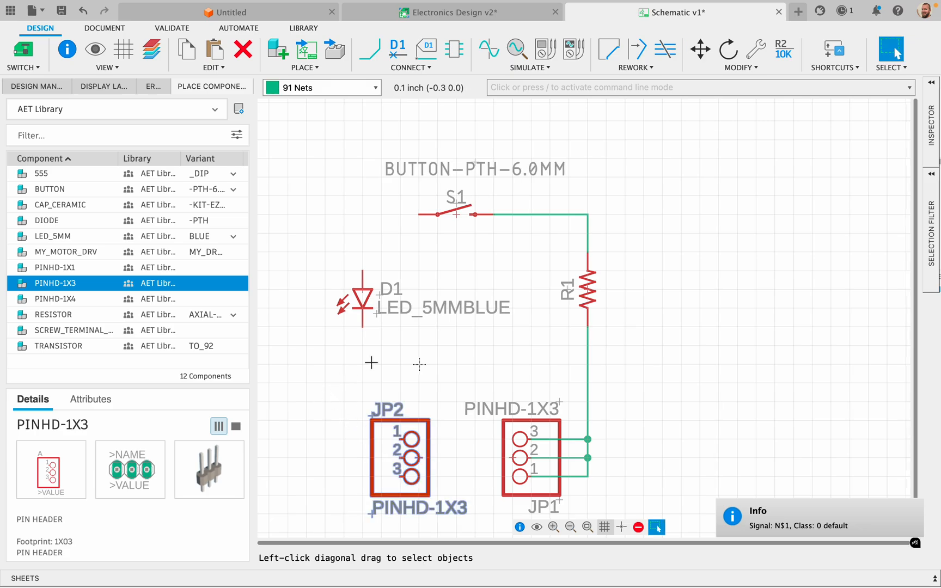
Draw a net from pin 3 of header JP2 to the lower end of LED D1, and connect pins 2 and 1 to it.
click(380, 64)
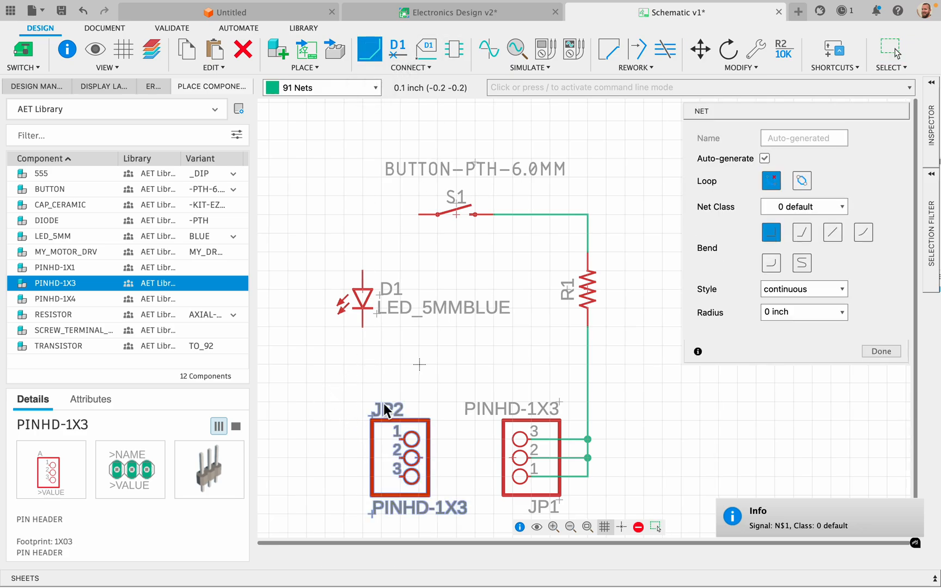
click(403, 476)
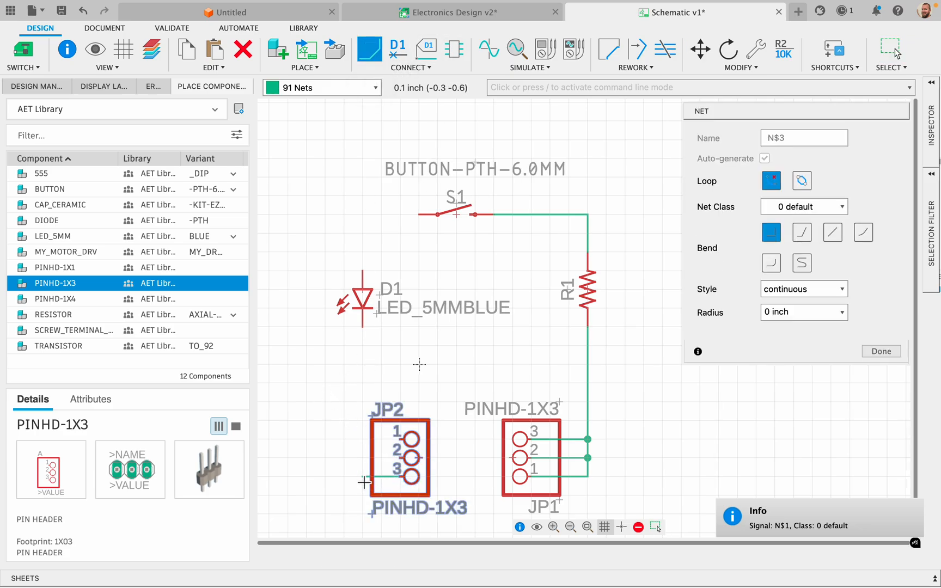
click(362, 325)
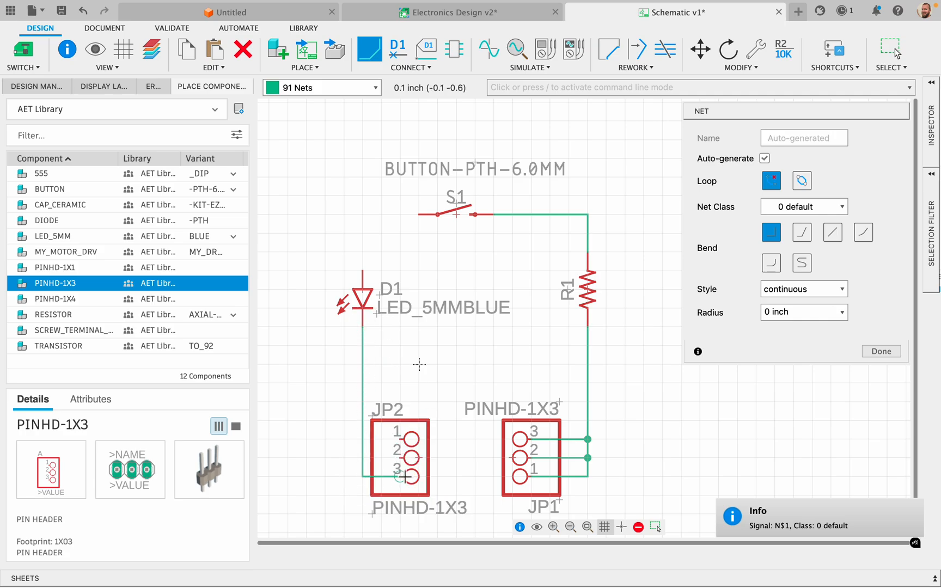
click(404, 458)
click(362, 457)
click(403, 438)
click(362, 439)
Draw a net from the free terminal of button S1 to the upper end of LED D1 and finish the net wiring.
scroll(385, 317, up, 1)
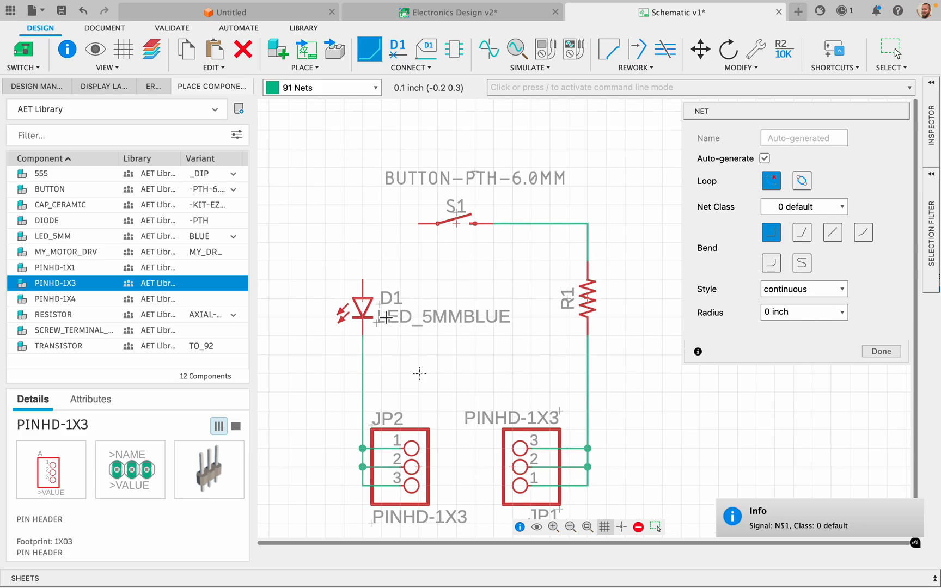
scroll(385, 318, up, 6)
click(406, 279)
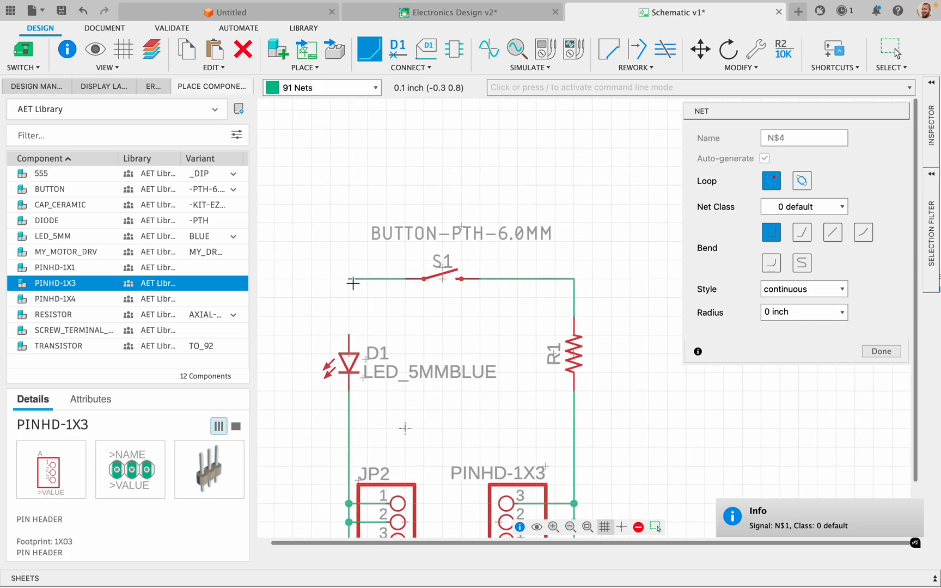
click(349, 335)
middle_drag(448, 286, 512, 195)
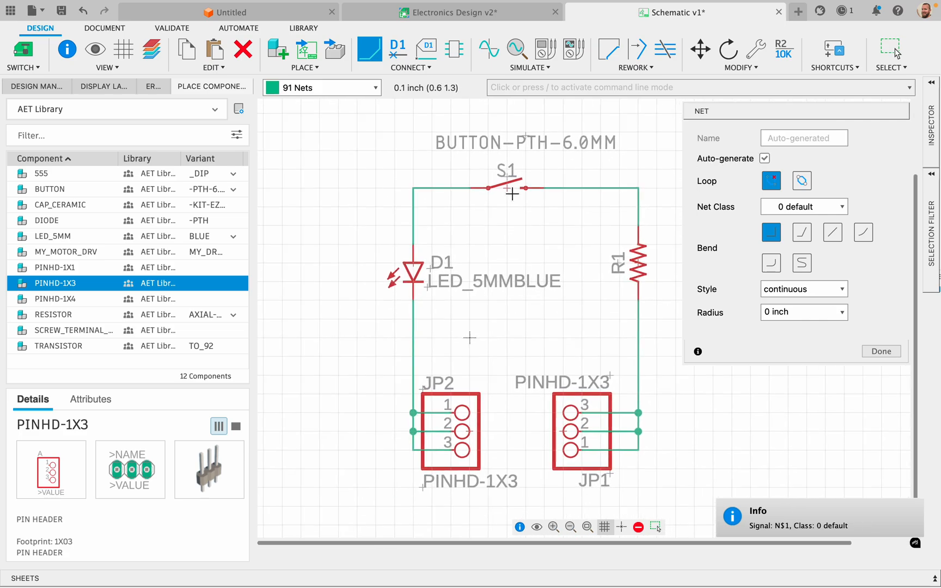
scroll(511, 195, down, 4)
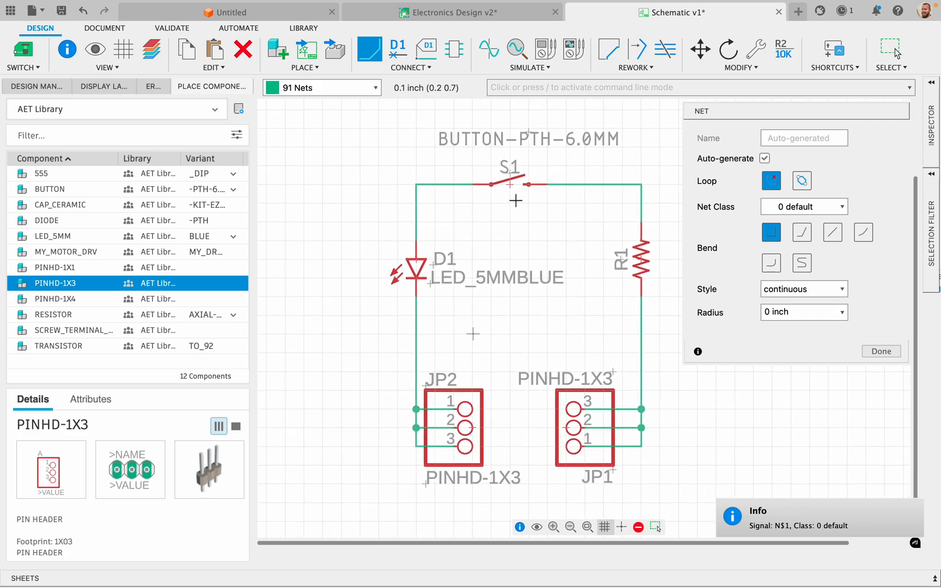
click(878, 352)
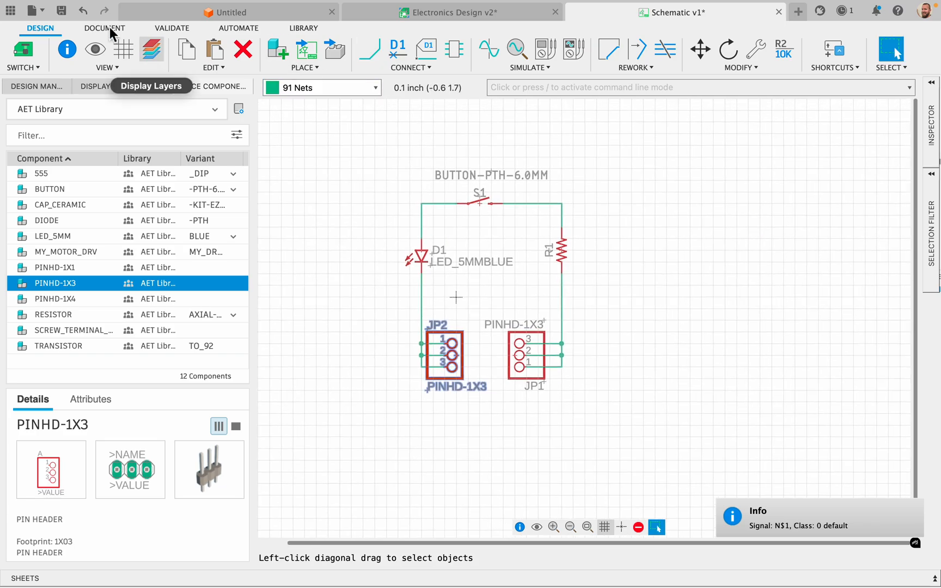
Save the schematic with the version description "User Saved".
click(61, 10)
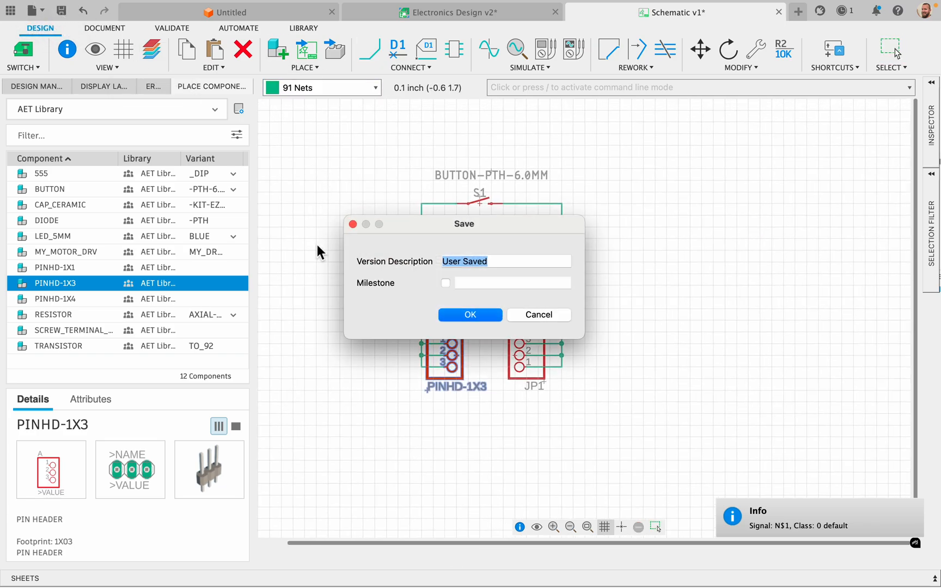
click(480, 321)
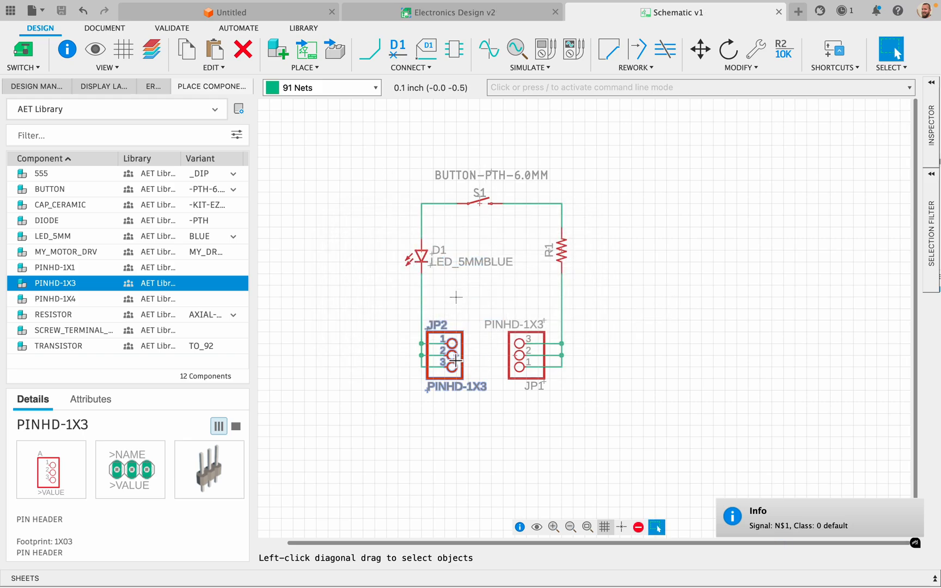
Move header JP2 0.1 inch toward JP1, and shift button S1 0.1 inch toward R1 to centre it between the LED and resistor.
key(m)
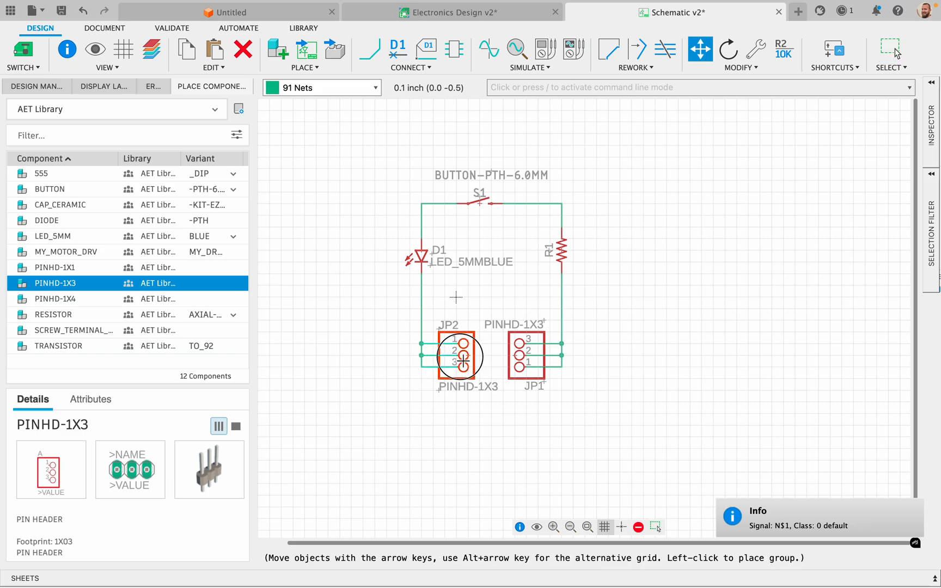
key(Escape)
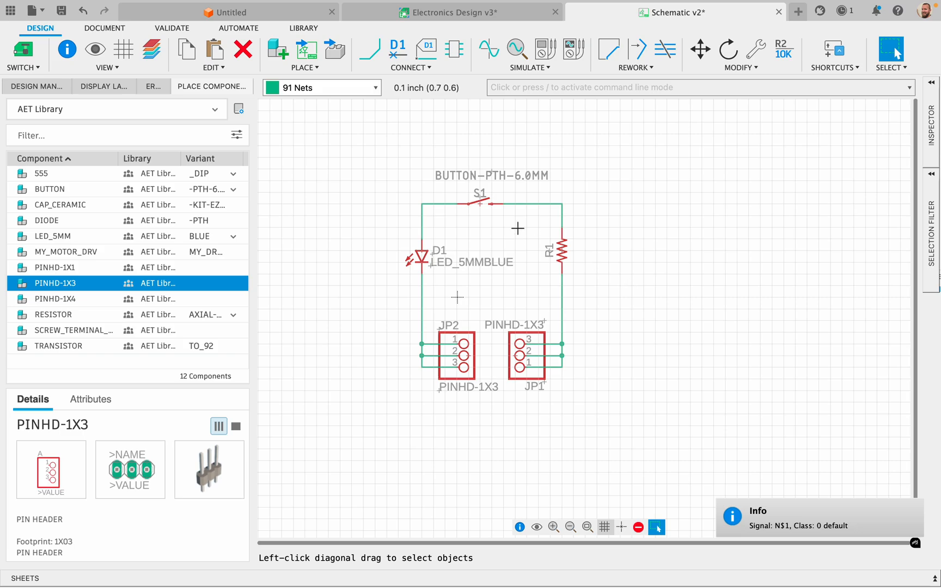
drag(485, 209, 496, 208)
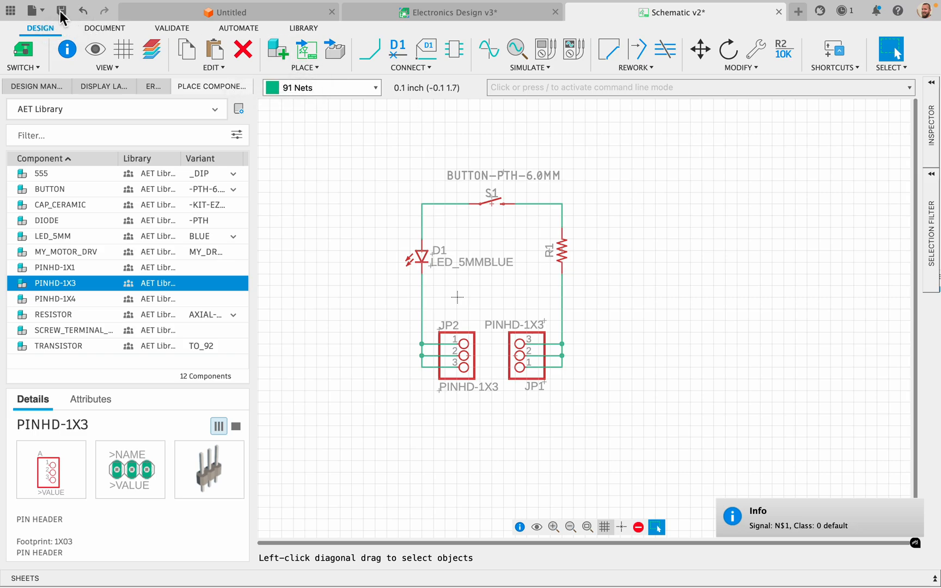
Save the rearranged schematic as a new version, described as "User Saved".
click(61, 11)
click(470, 314)
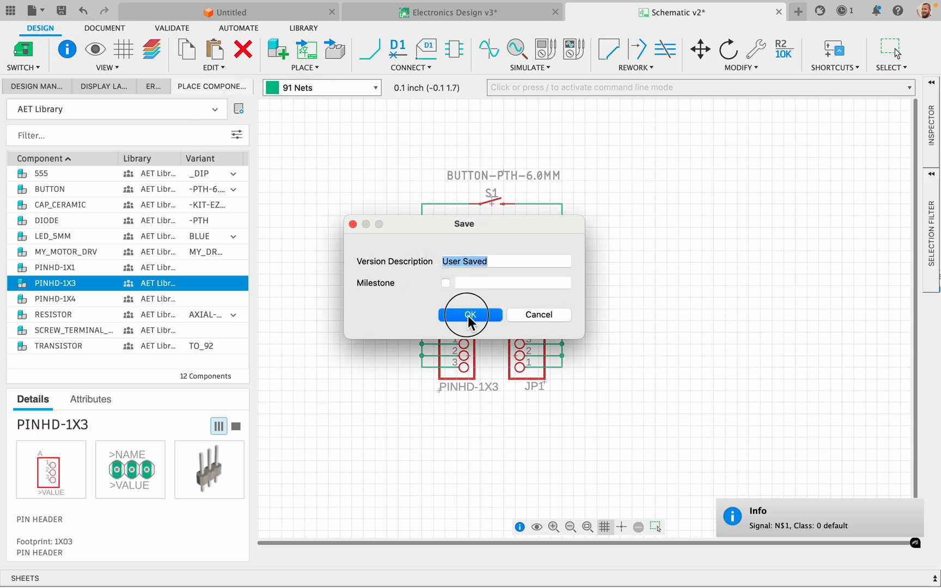